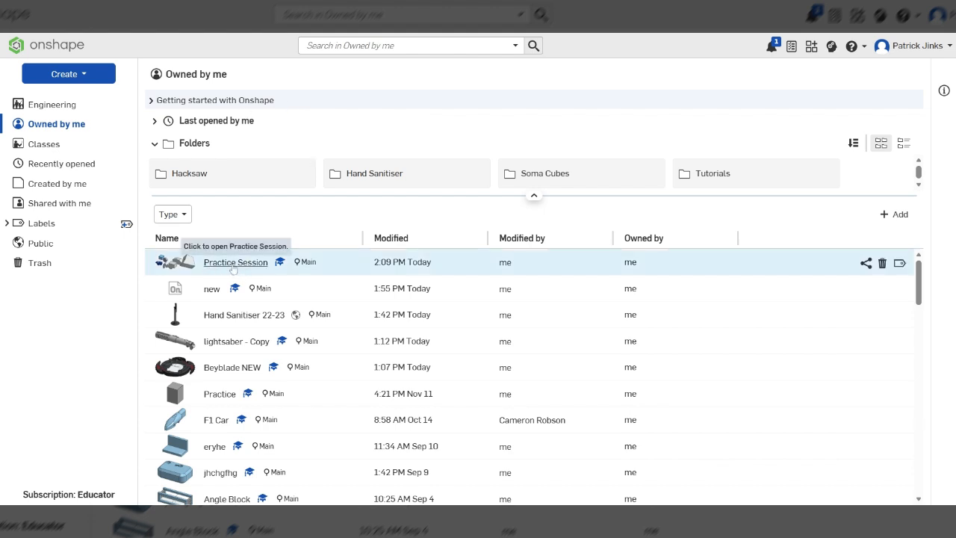
Open the Practice Session document and add a new Part Studio to it
left_click(234, 265)
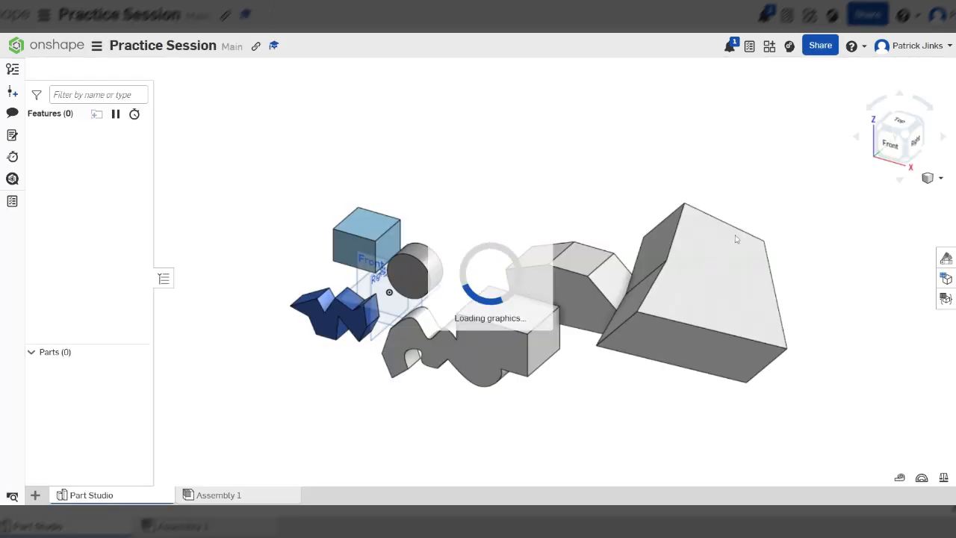
scroll(702, 230, "down", 2)
scroll(679, 288, "up", 2)
right_click_drag(680, 288, 790, 234)
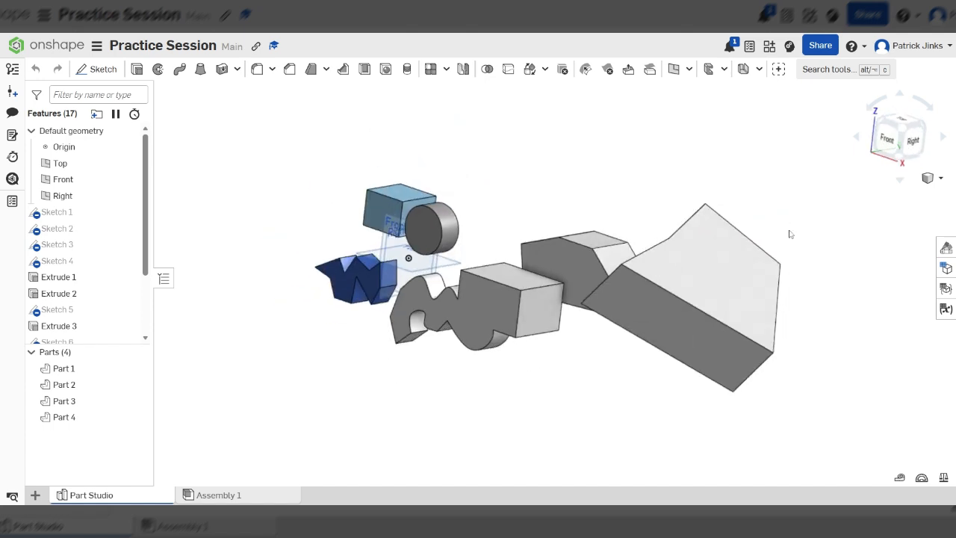
left_click(902, 128)
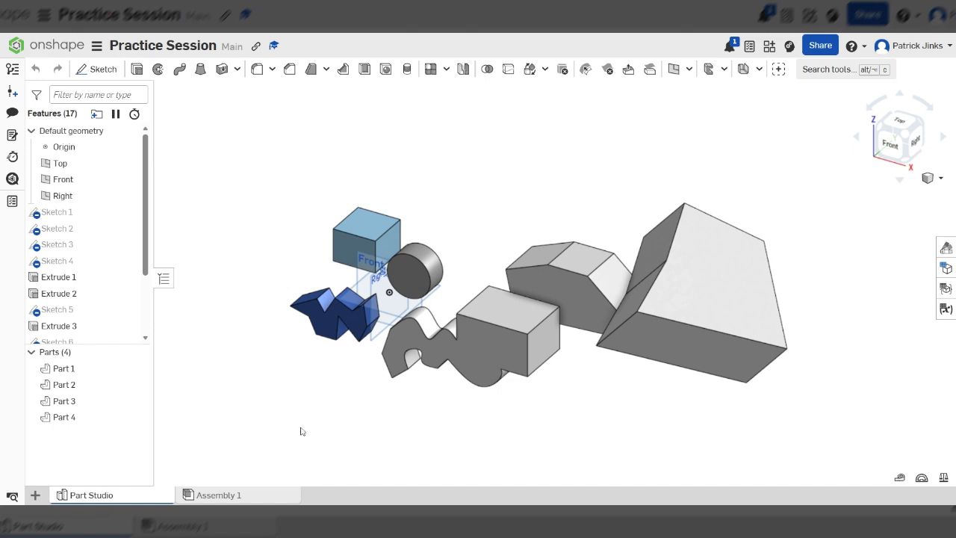
left_click(35, 495)
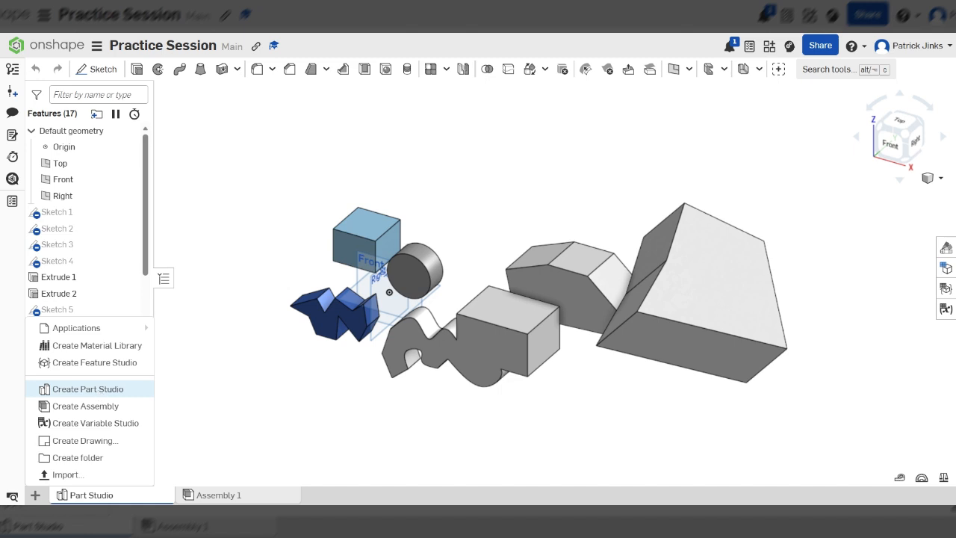
left_click(97, 394)
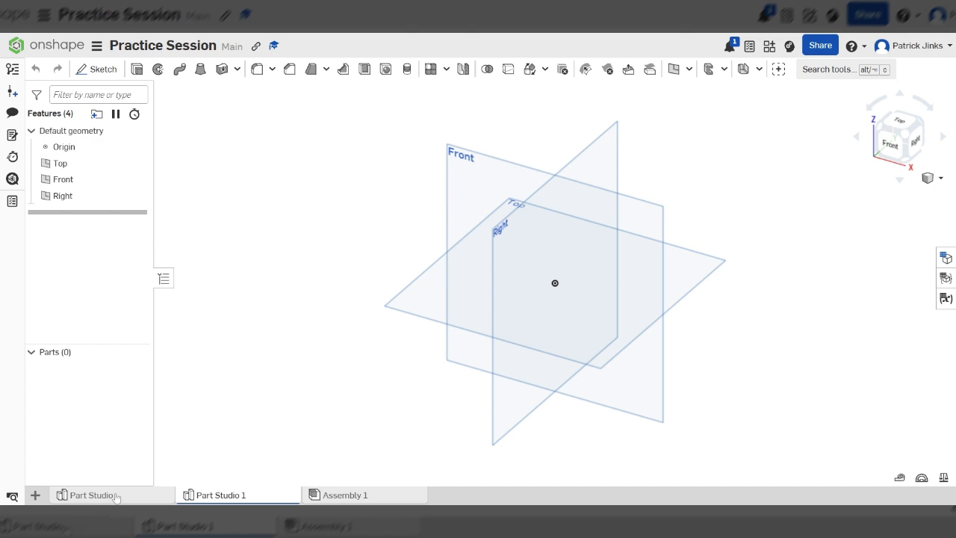
Rename the original Part Studio tab as Lesson 1
mouse_move(112, 497)
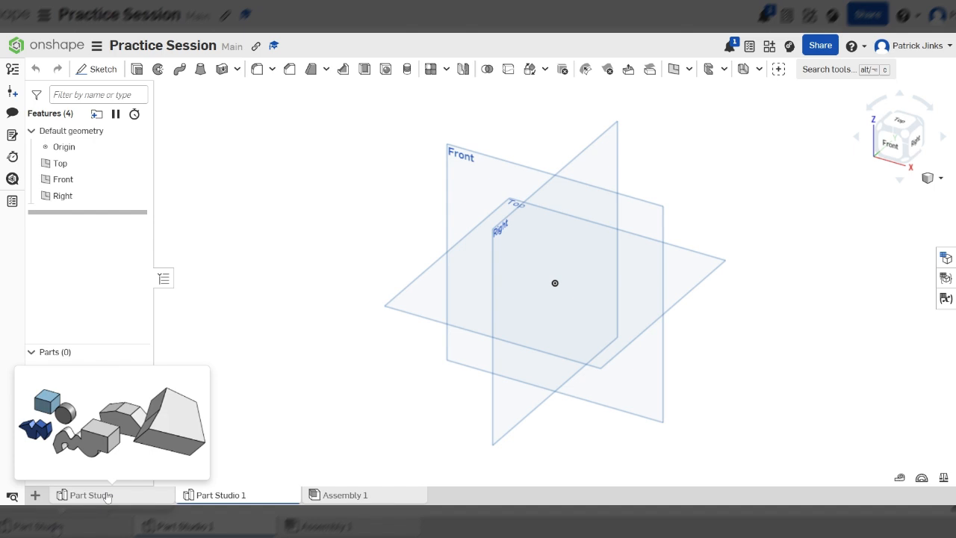
right_click(107, 497)
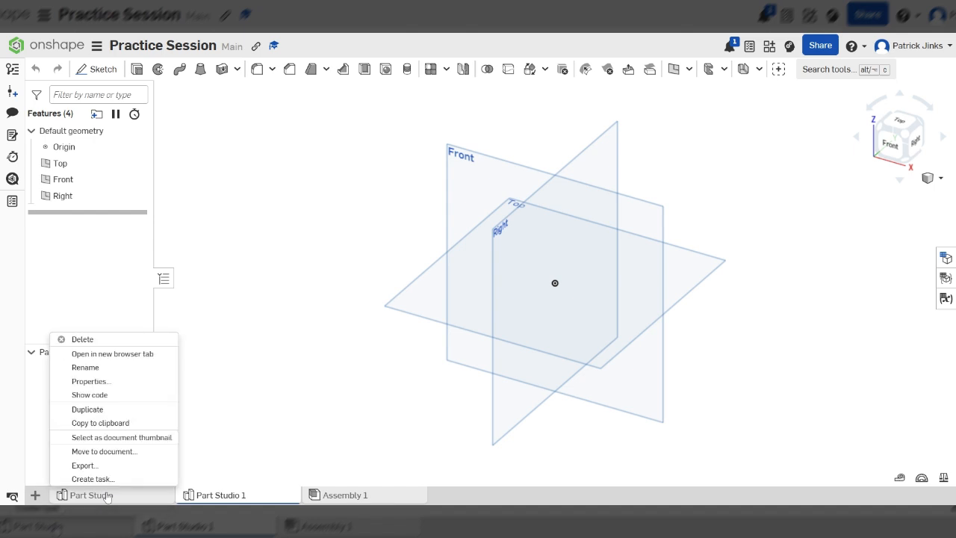
left_click(123, 372)
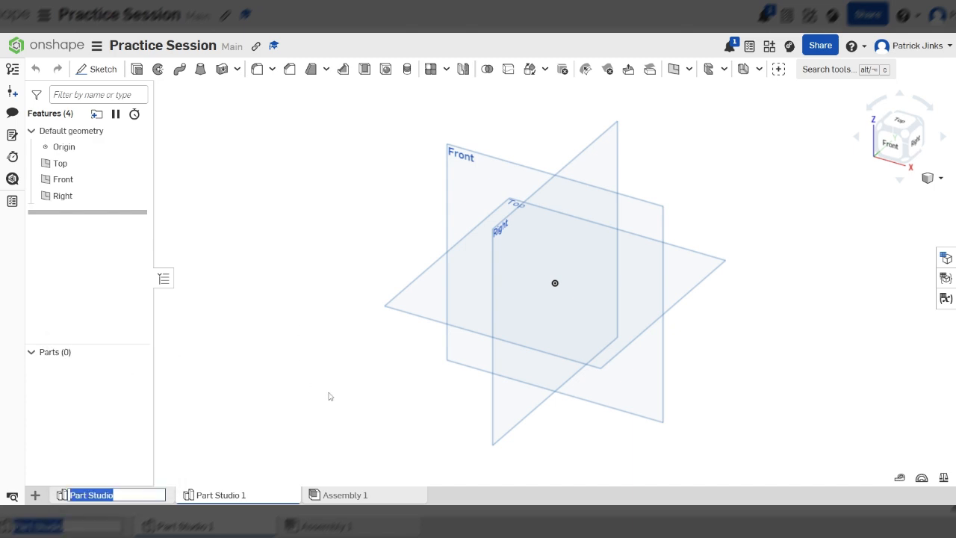
type("Less")
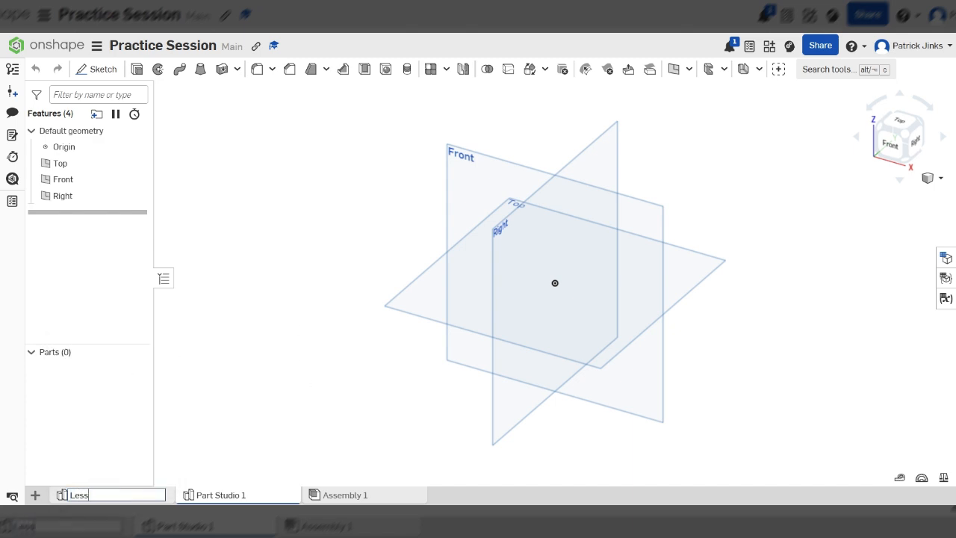
type("on 1")
key("Return")
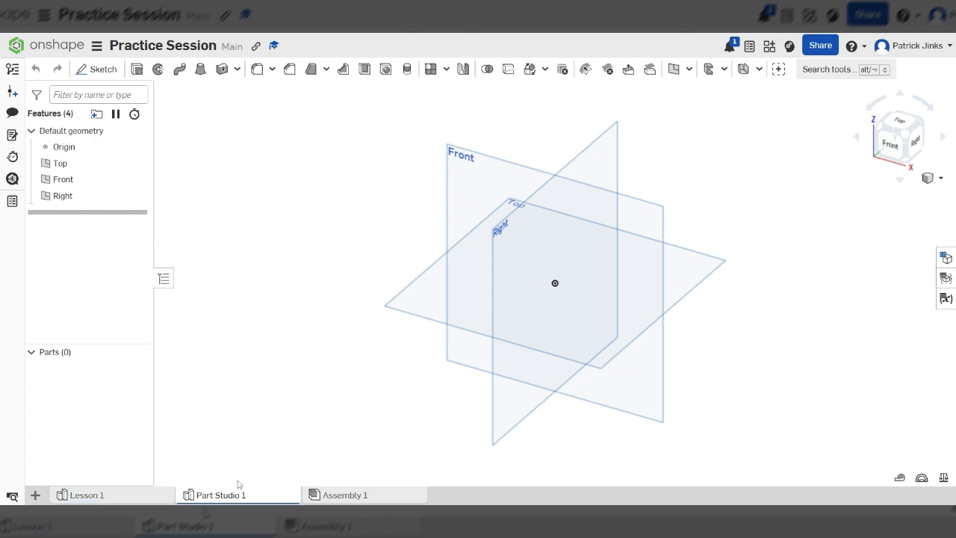
Rename the new, empty Part Studio tab as Lesson 2
right_click(236, 500)
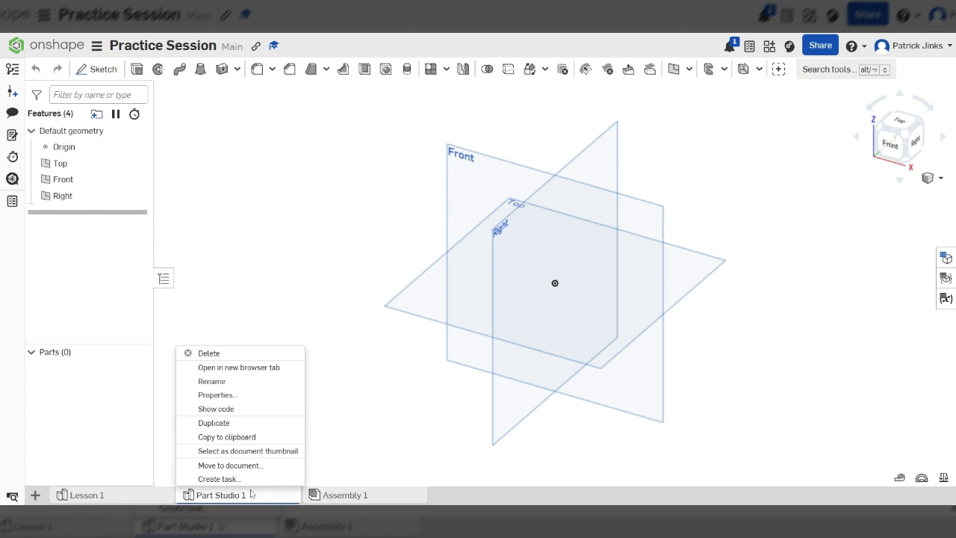
left_click(227, 384)
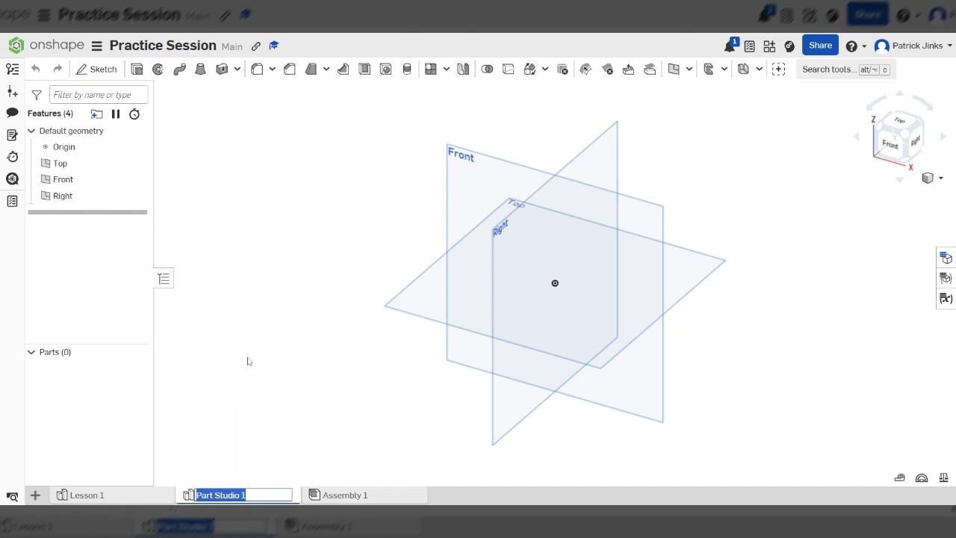
type("Lesson 2")
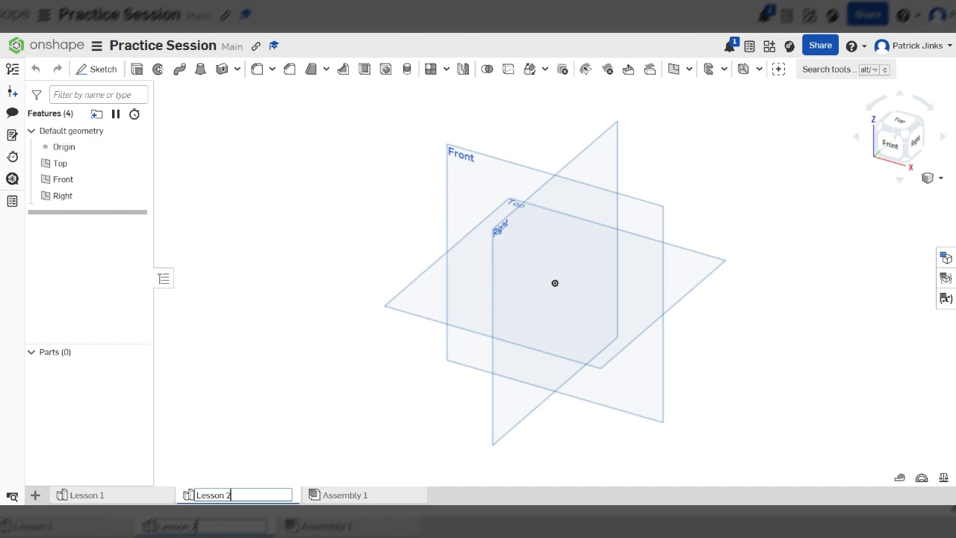
key("Return")
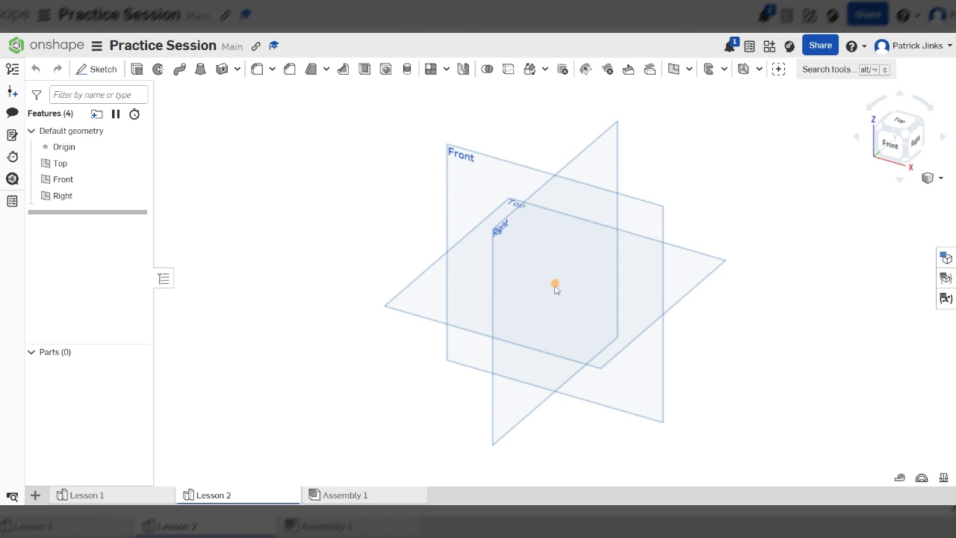
Start a new sketch on the Front plane, viewed straight on
left_click(470, 180)
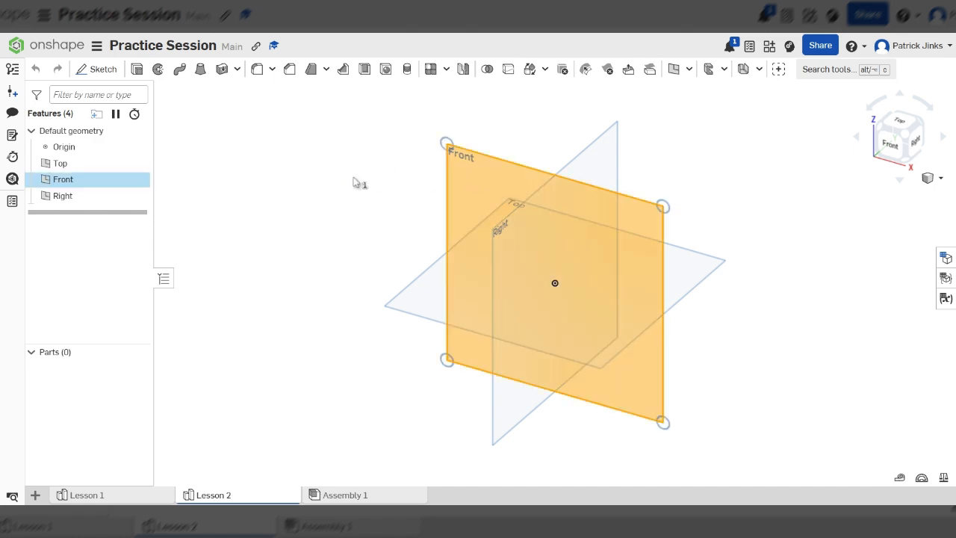
key("n")
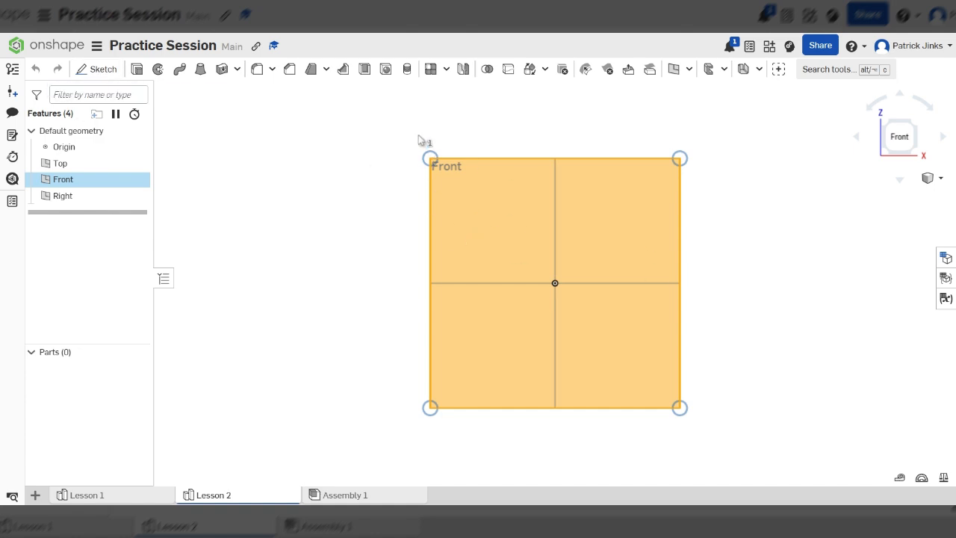
left_click(98, 69)
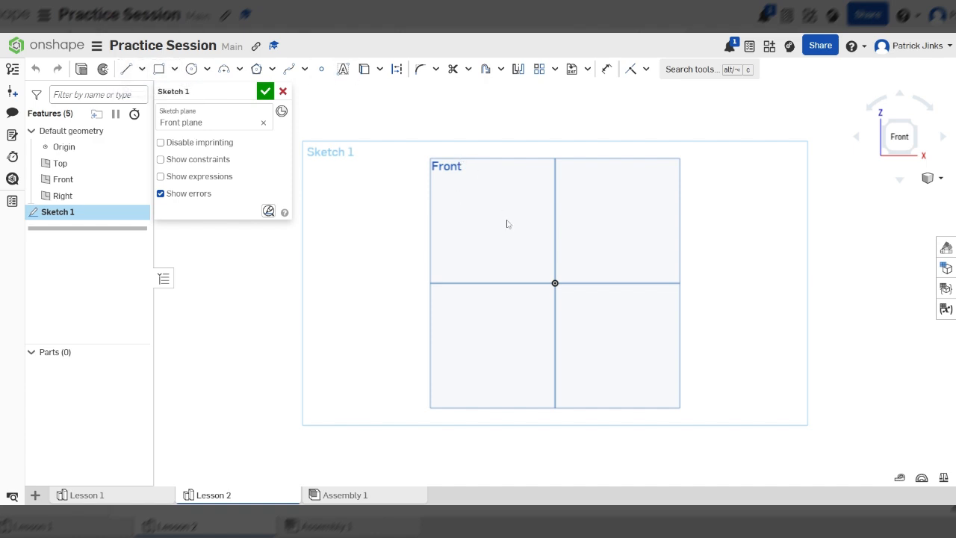
Sketch a corner rectangle about 113 wide and 78 high, starting at the origin and extending up and to its left
scroll(508, 221, "up", 2)
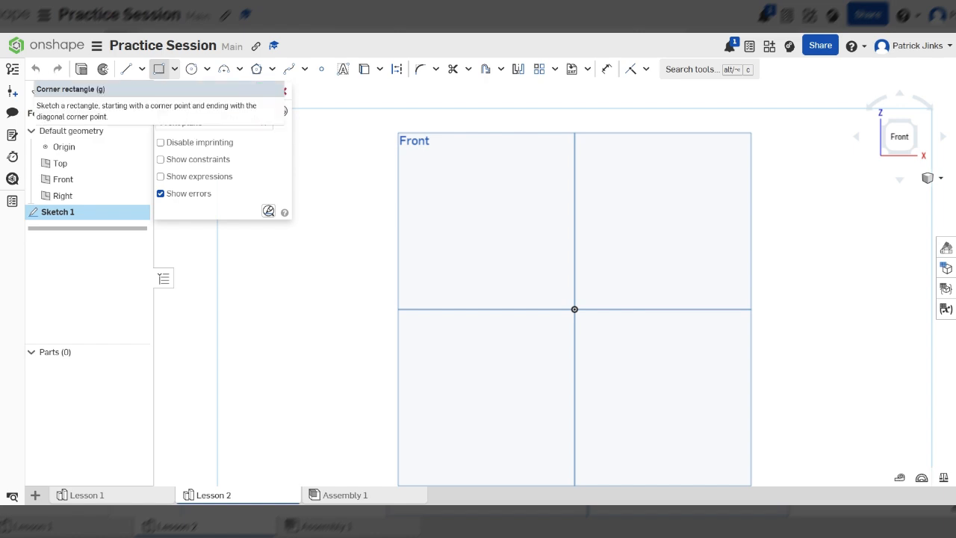
left_click(160, 70)
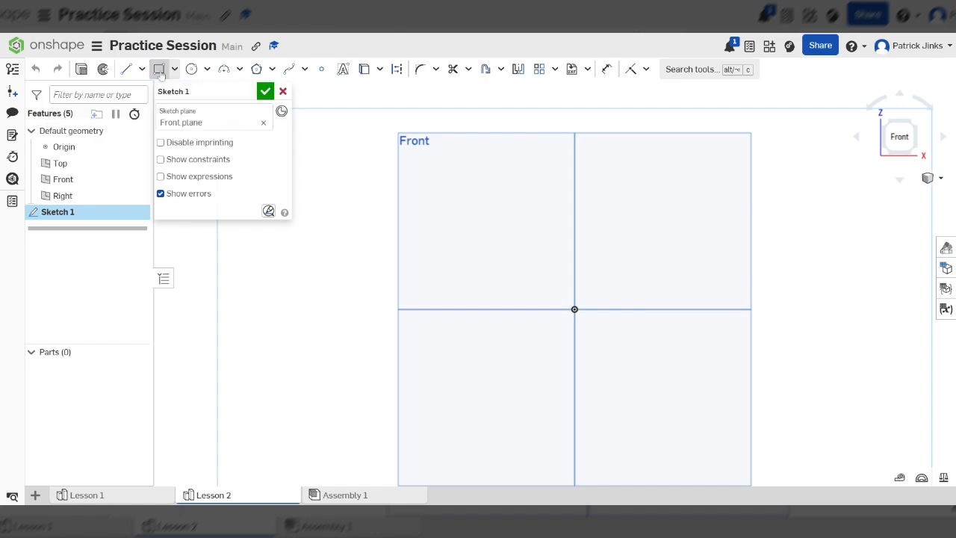
left_click(575, 309)
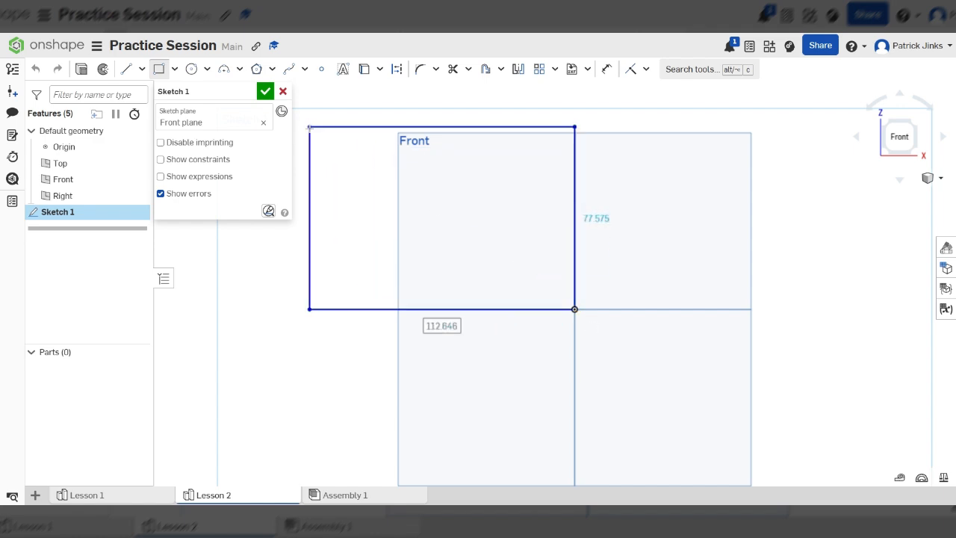
left_click(310, 128)
scroll(719, 269, "down", 1)
scroll(720, 352, "down", 1)
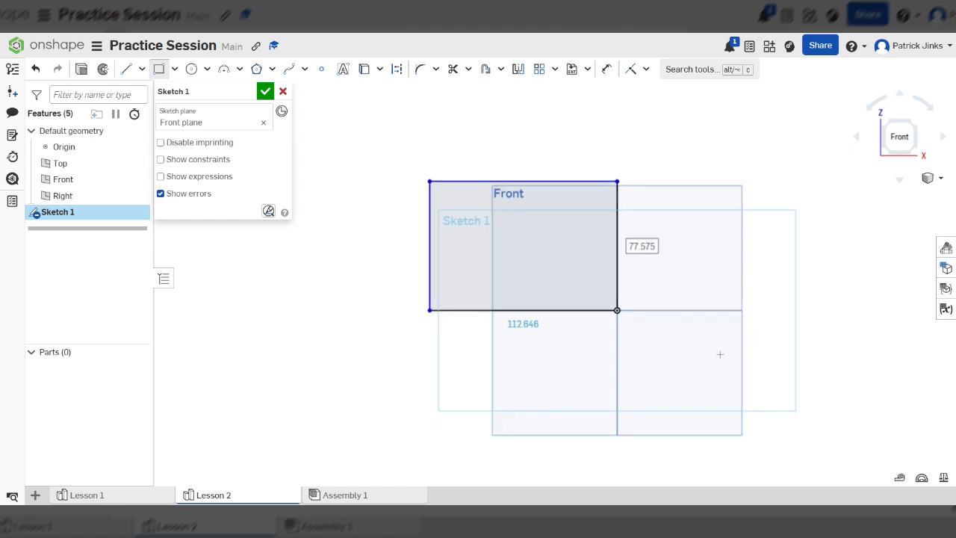
scroll(592, 127, "up", 3)
scroll(646, 169, "down", 1)
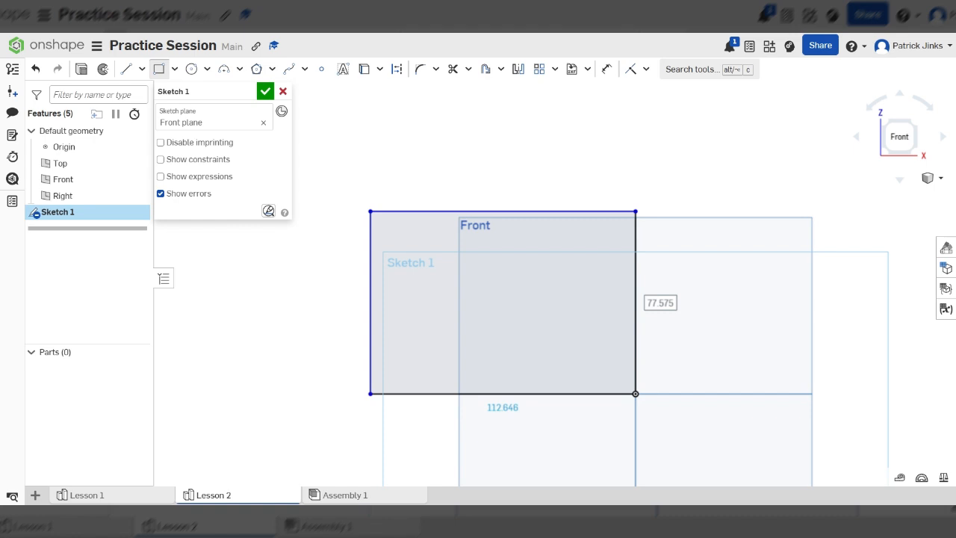
Set the rectangle's height to 50 and its width to 100, and finish the sketch
type("50")
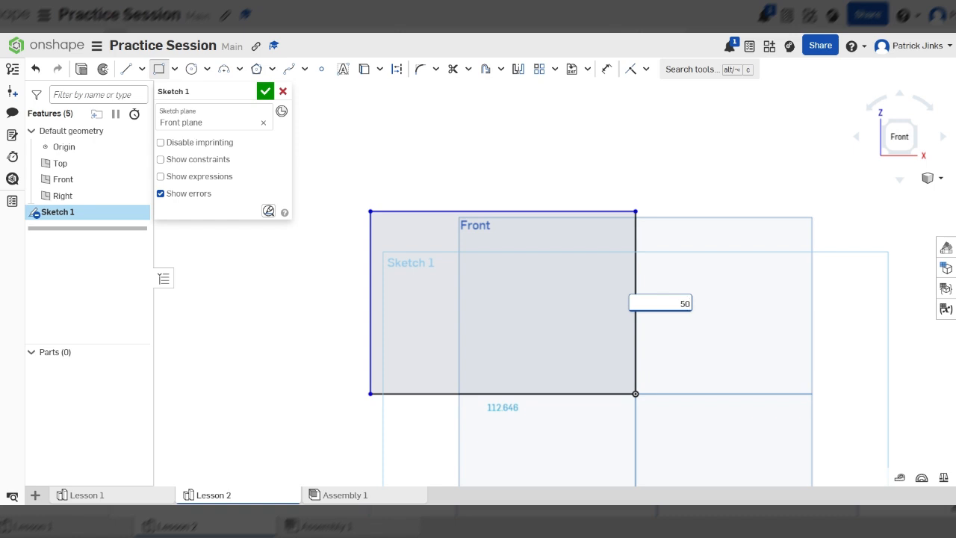
key("Return")
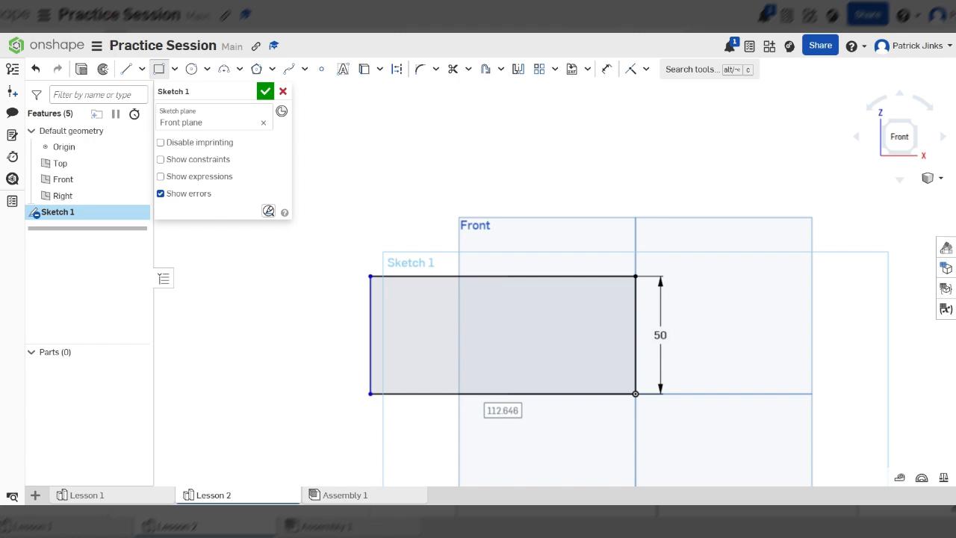
type("100")
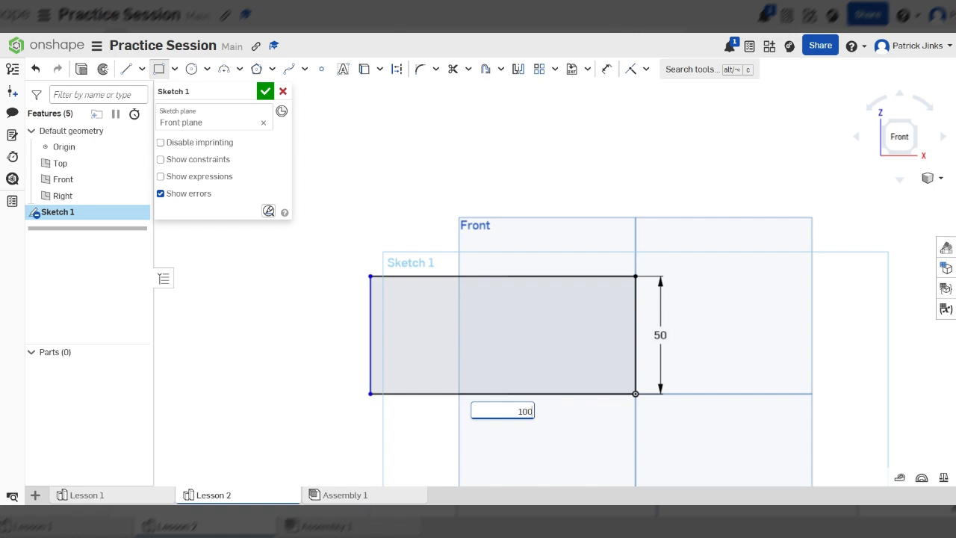
key("Return")
scroll(623, 365, "down", 2)
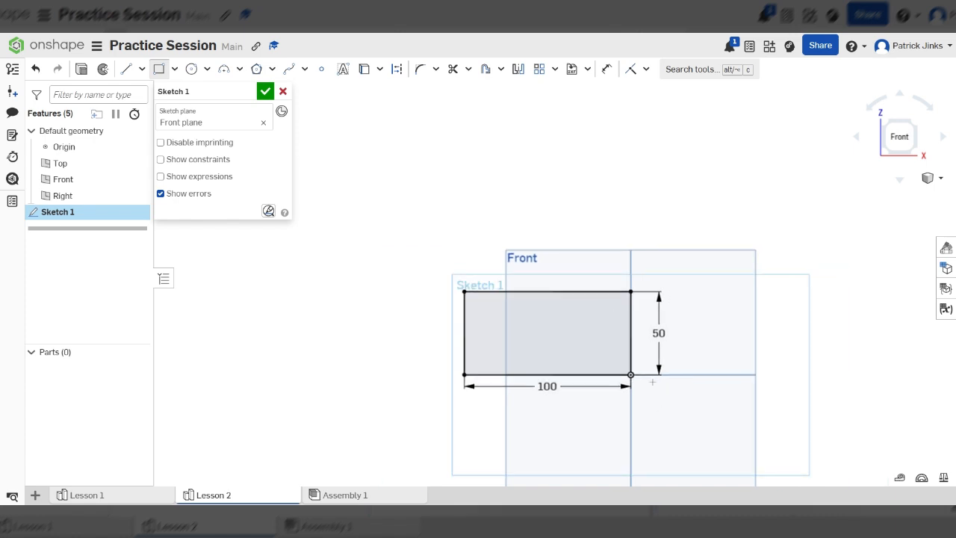
scroll(578, 405, "up", 3)
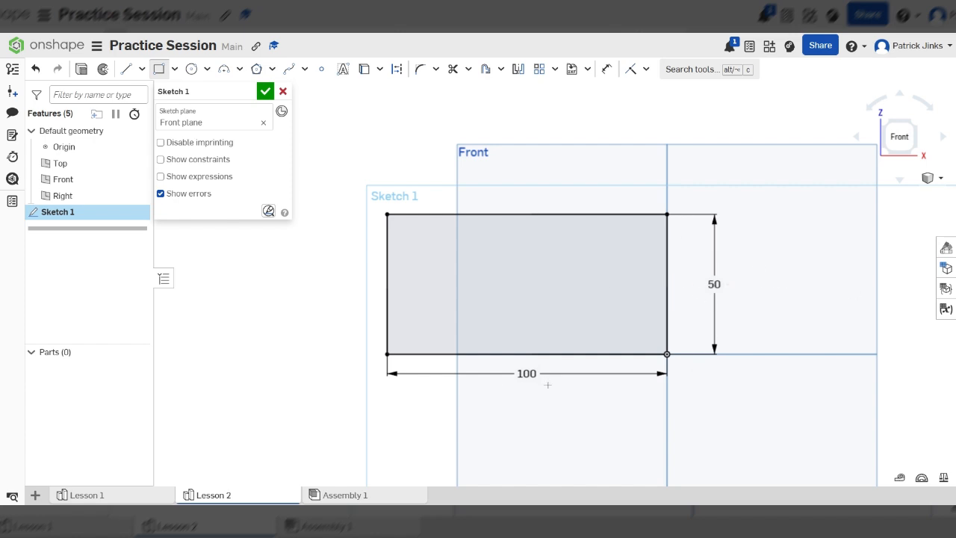
left_click(265, 91)
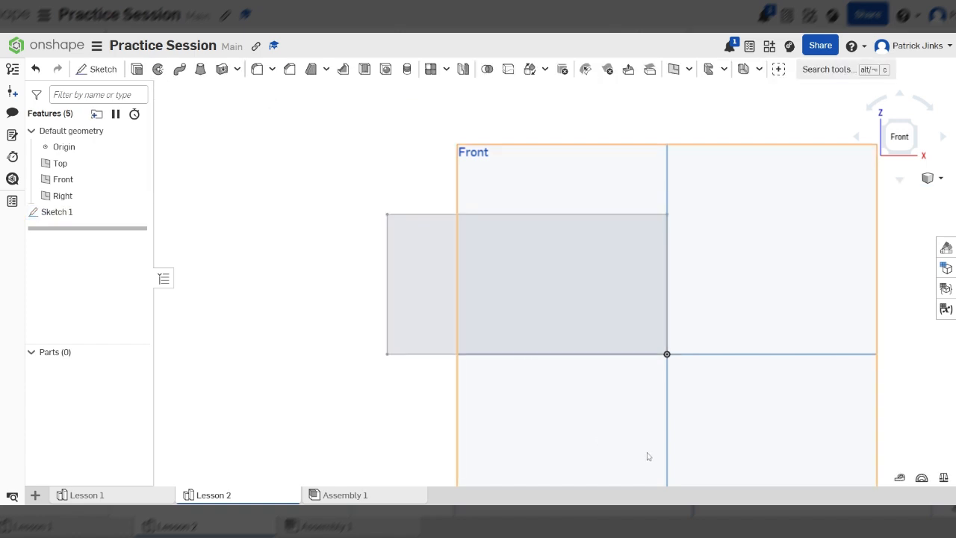
Review the finished rectangle sketch, and check Lesson 1's feature list for sketches that are not fully defined before returning to Lesson 2
right_click_drag(609, 401, 792, 333)
key("shift+1")
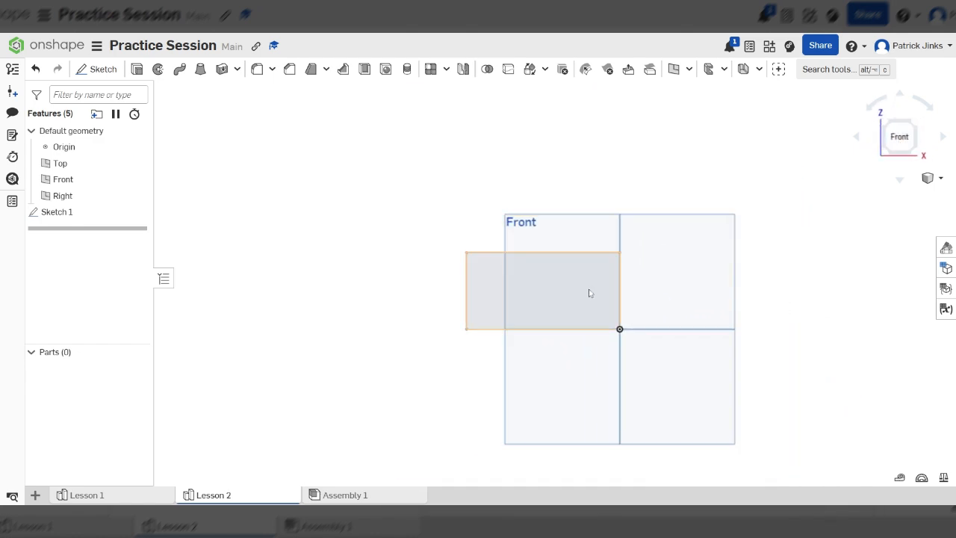
scroll(544, 284, "up", 5)
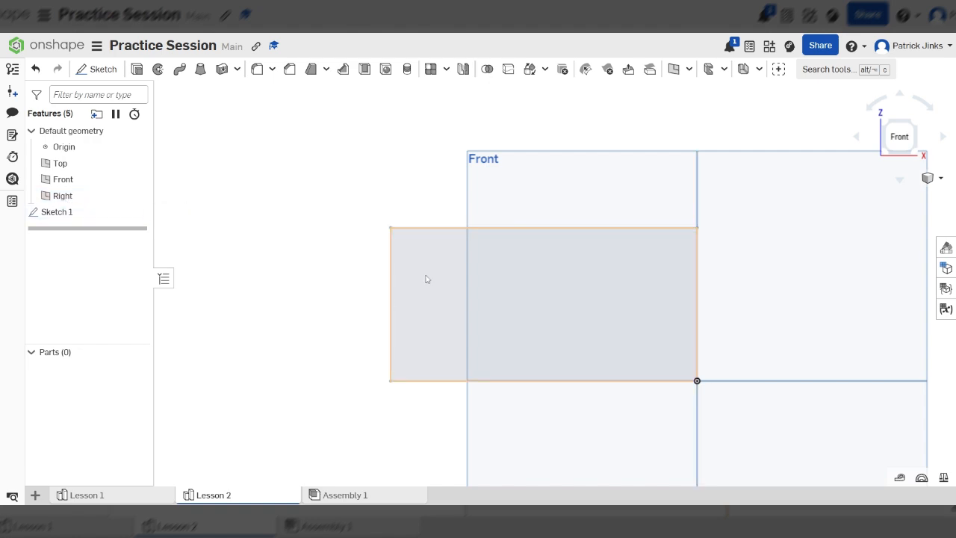
left_click(131, 497)
scroll(127, 305, "down", 3)
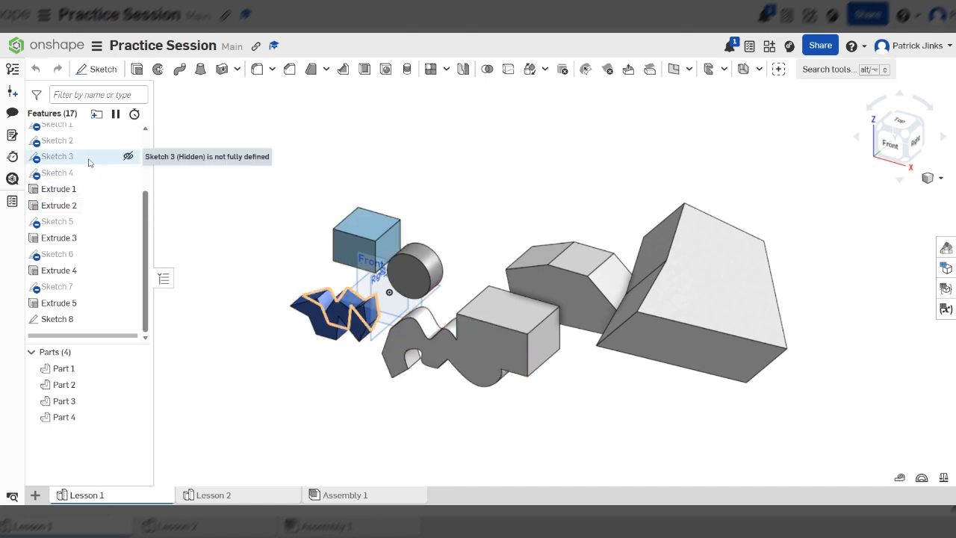
left_click(236, 495)
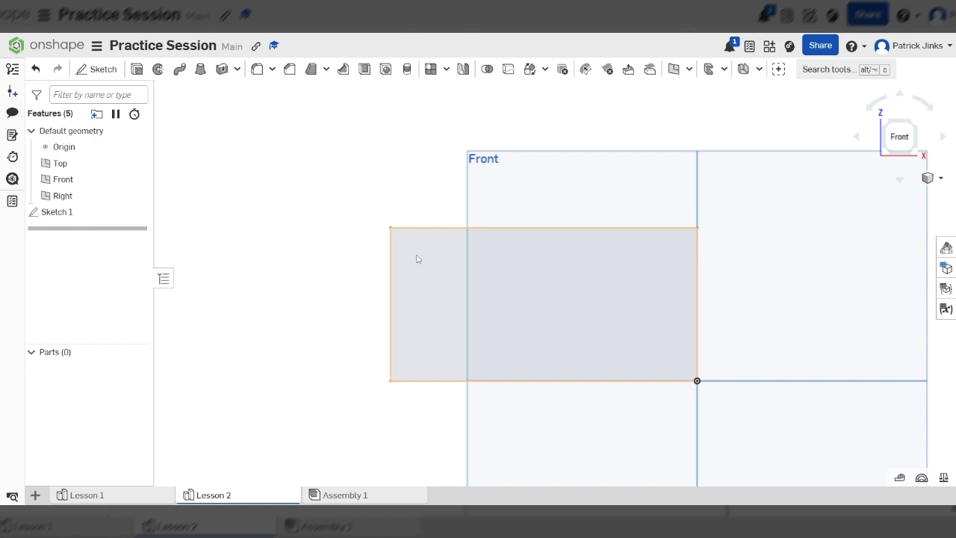
Reopen Sketch 1 for editing and move its width and height dimensions farther away from the rectangle
double_click(108, 216)
scroll(243, 380, "down", 2)
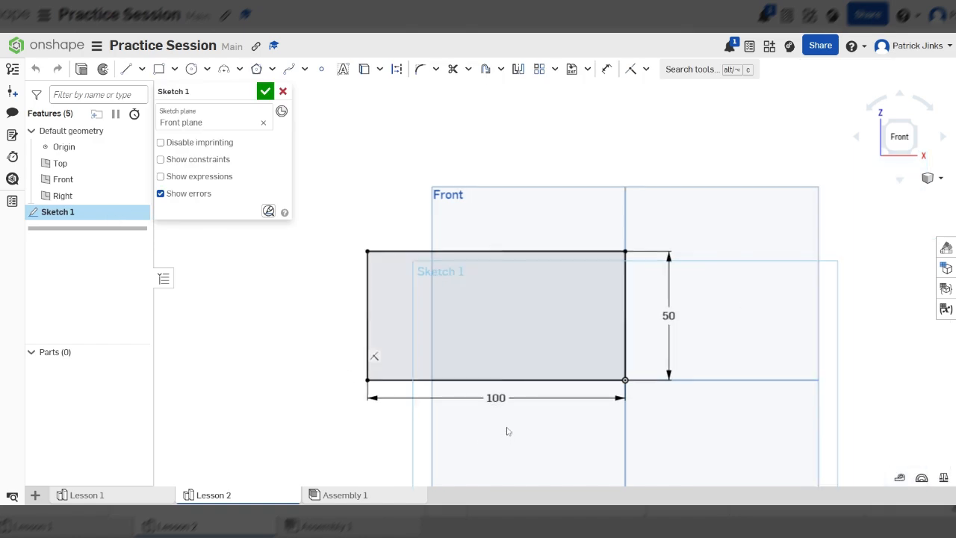
left_click_drag(491, 402, 497, 418)
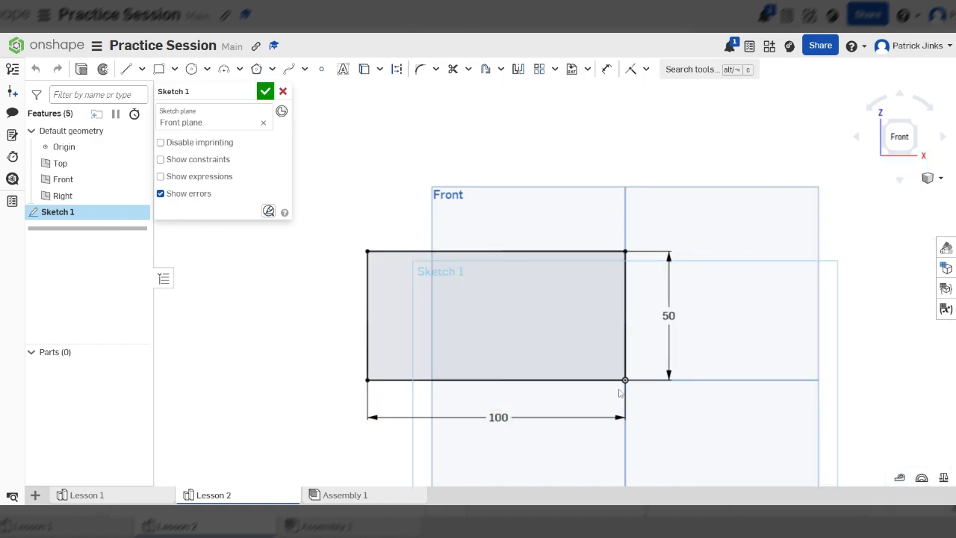
left_click_drag(668, 315, 685, 317)
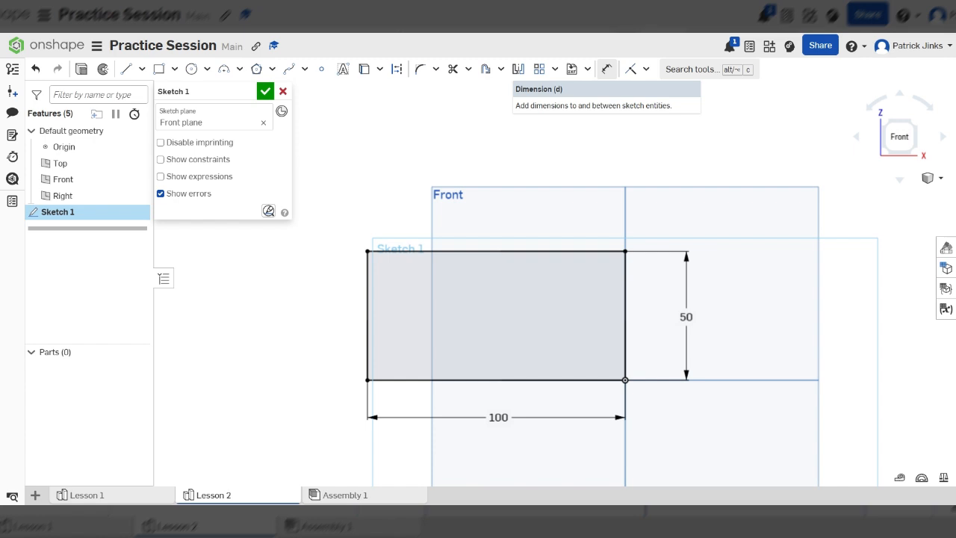
left_click(603, 68)
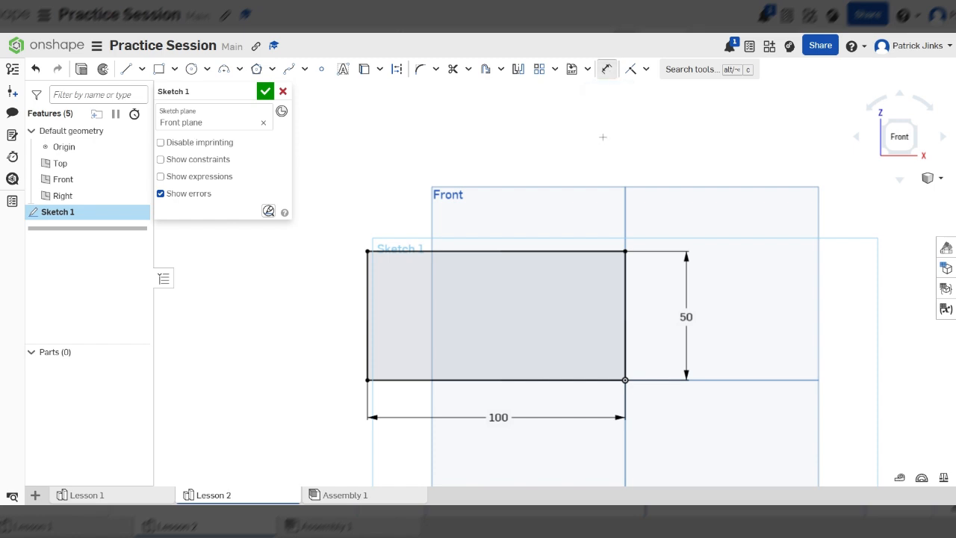
key("Escape")
key("d")
key("d")
key("d")
key("d")
key("d")
key("d")
key("d")
scroll(592, 159, "down", 1)
scroll(591, 361, "up", 2)
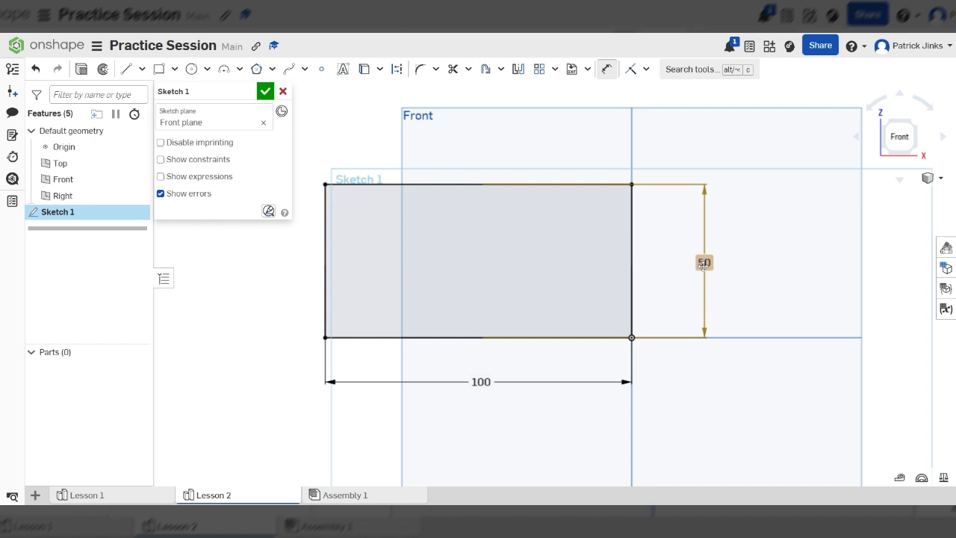
scroll(781, 315, "down", 1)
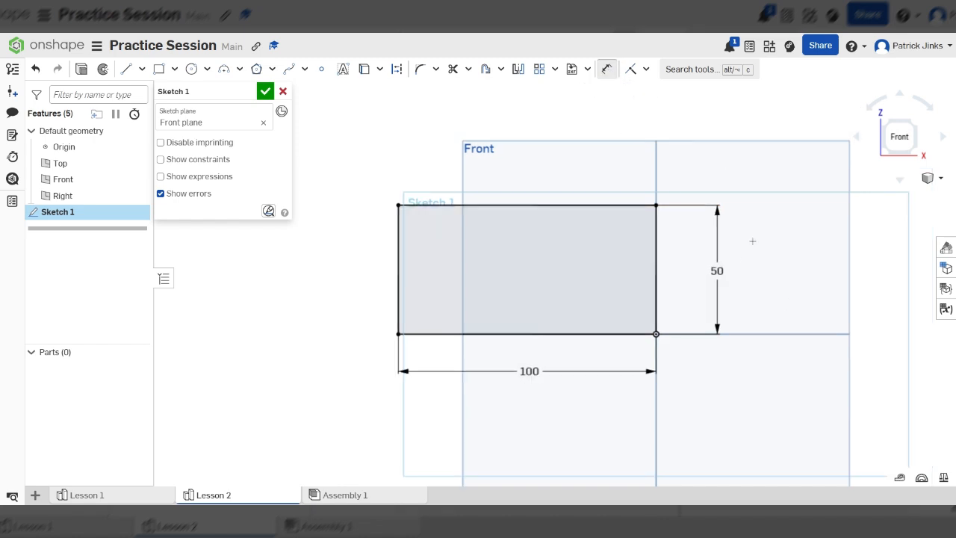
Set the rectangle's height dimension to 100 mm
double_click(717, 271)
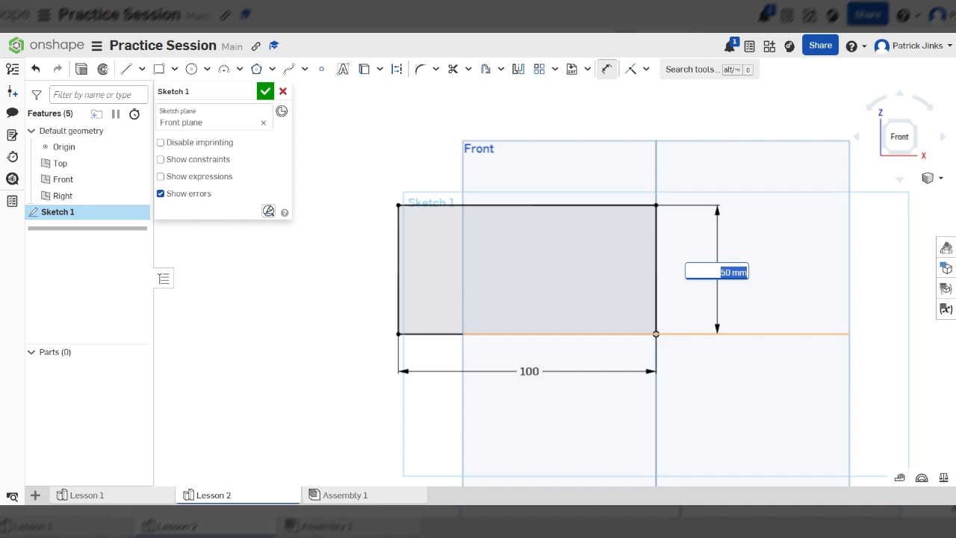
type("100")
key("Return")
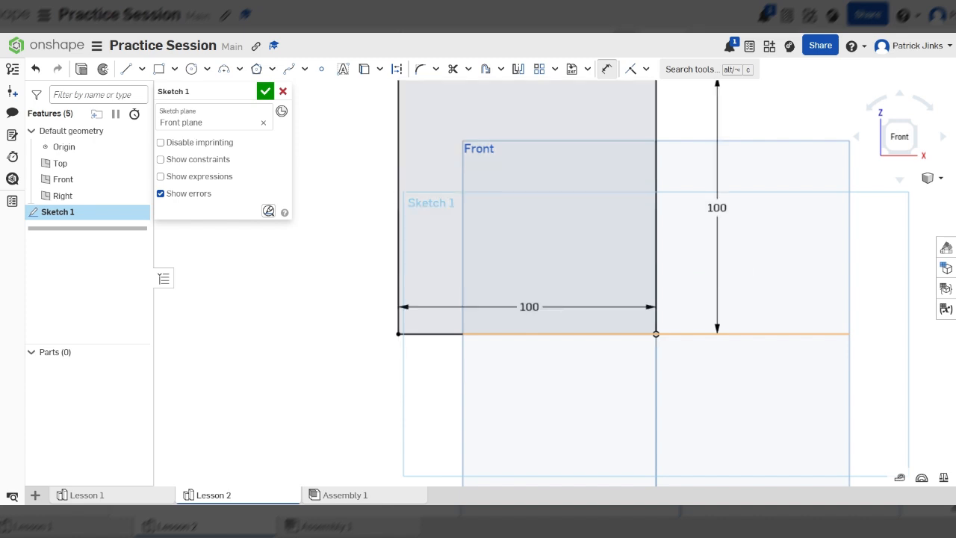
scroll(565, 388, "down", 3)
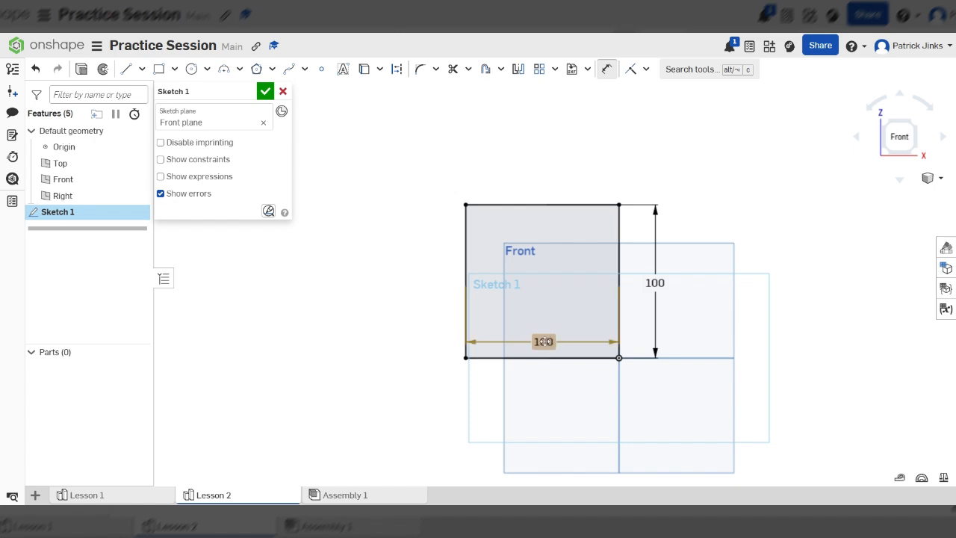
Move the width dimension below the square and the height dimension farther out from its side, and finish the sketch
left_click_drag(543, 341, 543, 404)
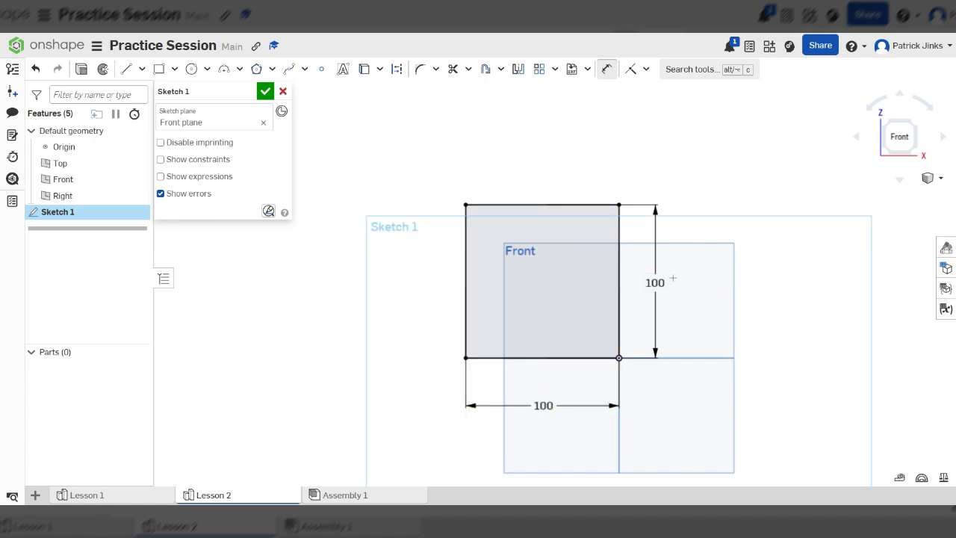
left_click_drag(656, 282, 677, 282)
scroll(369, 296, "down", 3)
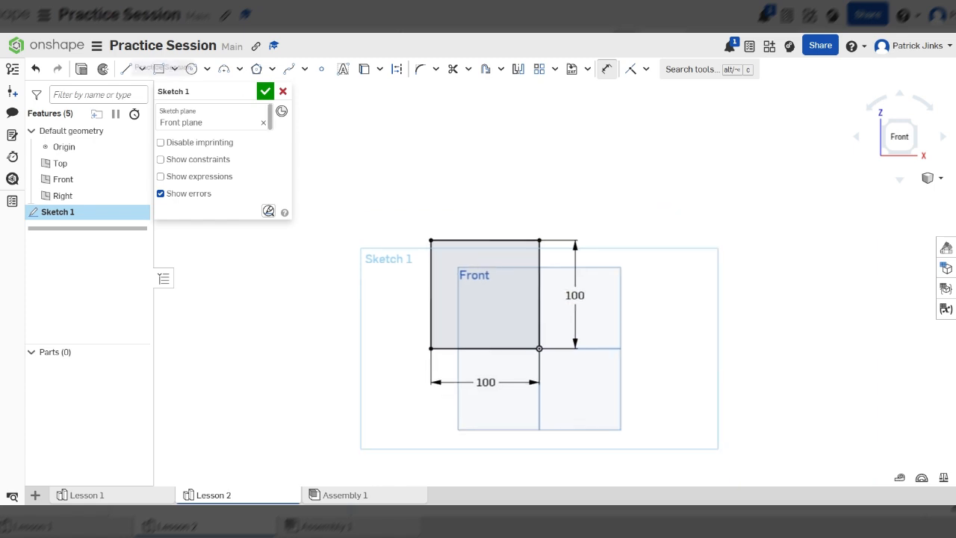
left_click(265, 91)
Start a new sketch on the Front plane and view it face-on
mouse_move(601, 327)
right_mouse_down()
mouse_move(548, 314)
mouse_move(601, 326)
right_mouse_up()
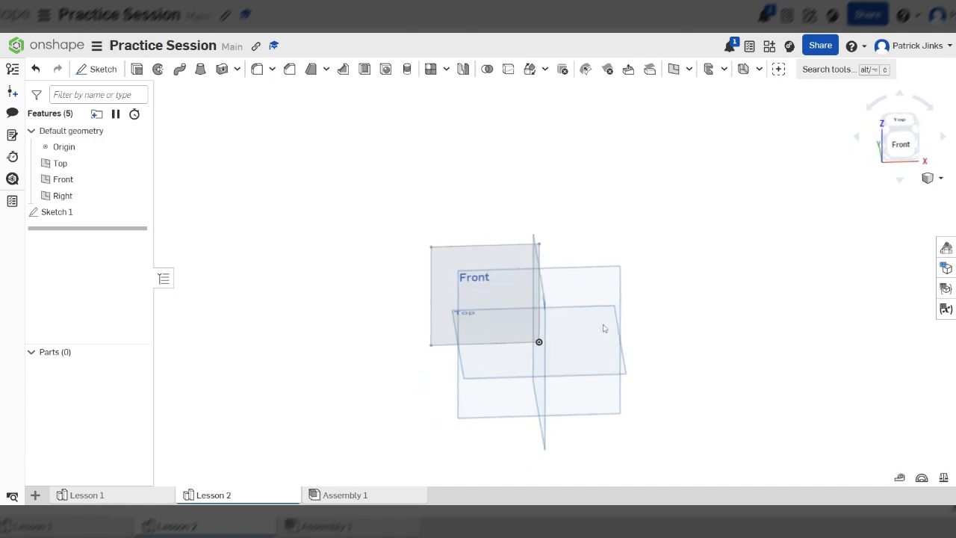
left_click(597, 295)
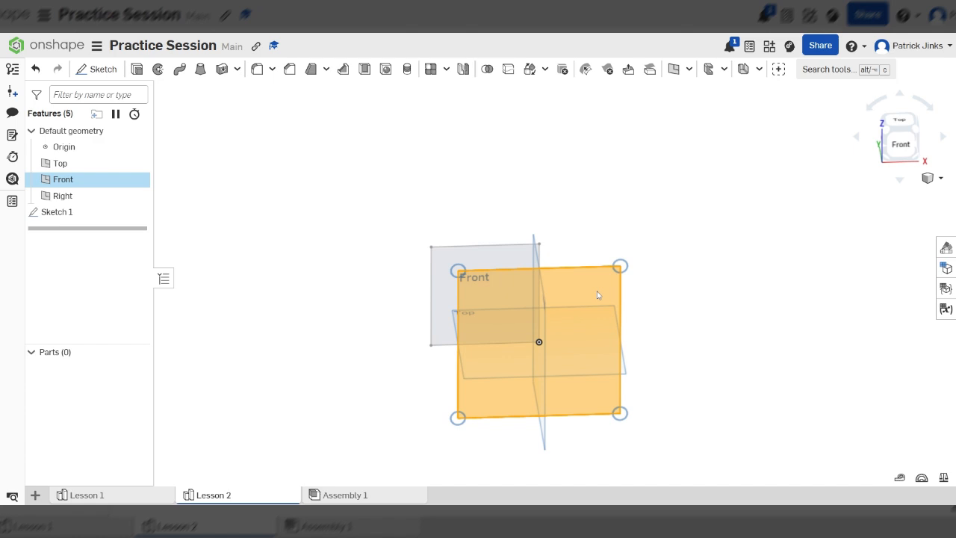
key("n")
left_click(557, 247)
scroll(556, 246, "up", 3)
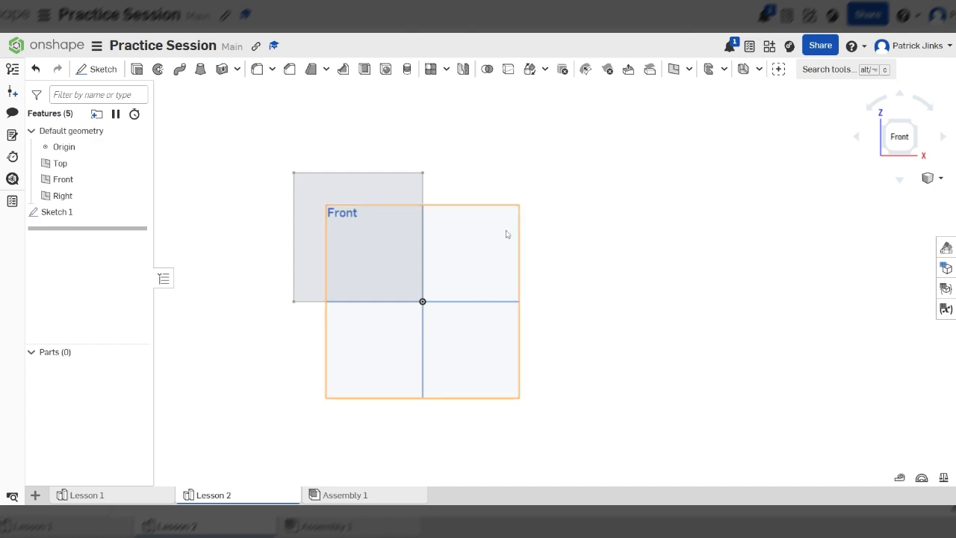
left_click(93, 67)
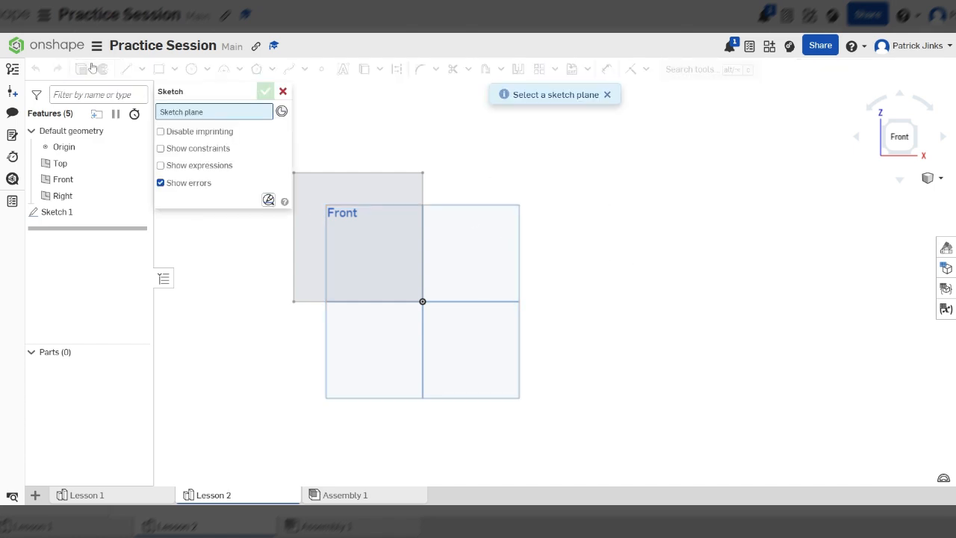
left_click(493, 253)
right_click_drag(615, 277, 590, 284)
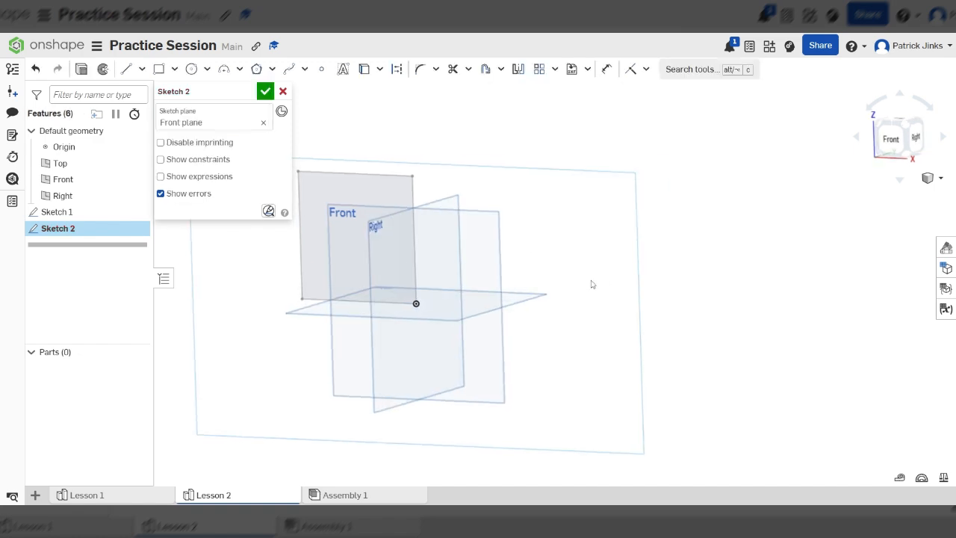
key("n")
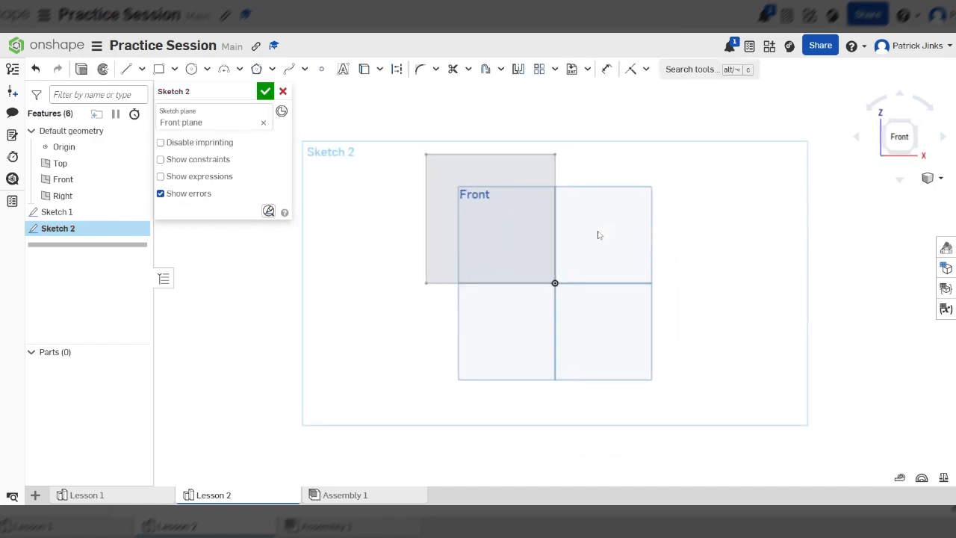
Draw a closed six-line L-shaped profile beside the square, about 91 mm high and 122 mm wide, its base level with the origin
scroll(661, 239, "up", 4)
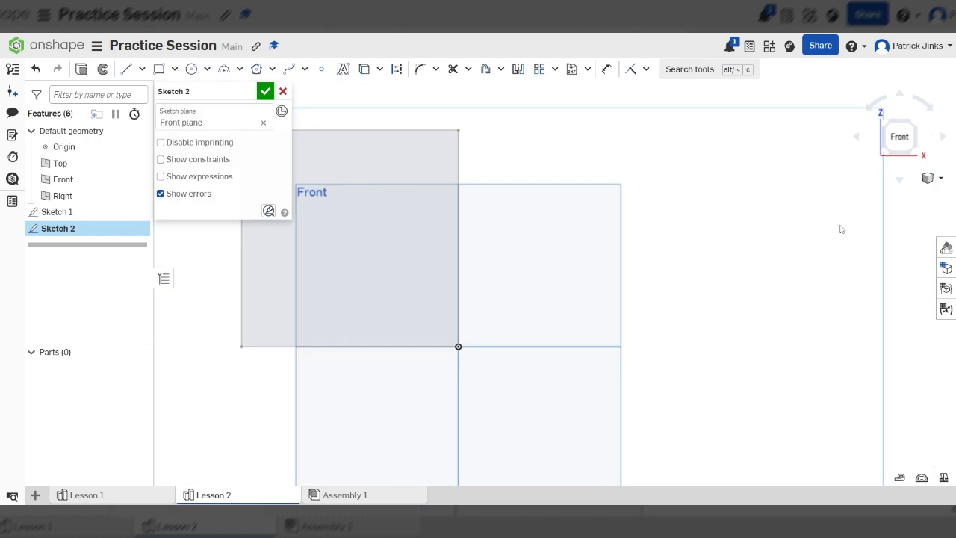
scroll(841, 234, "up", 1)
scroll(757, 265, "down", 2)
scroll(858, 220, "up", 1)
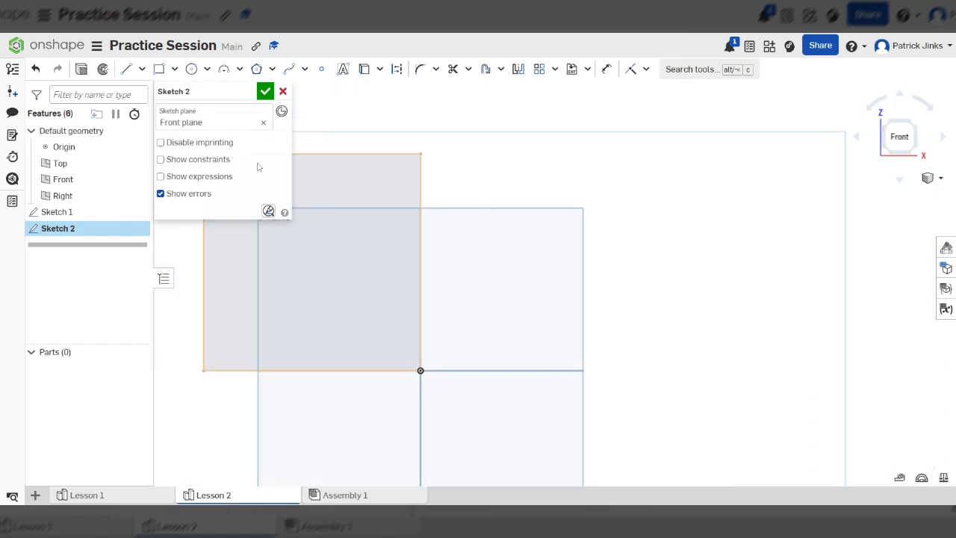
left_click(127, 70)
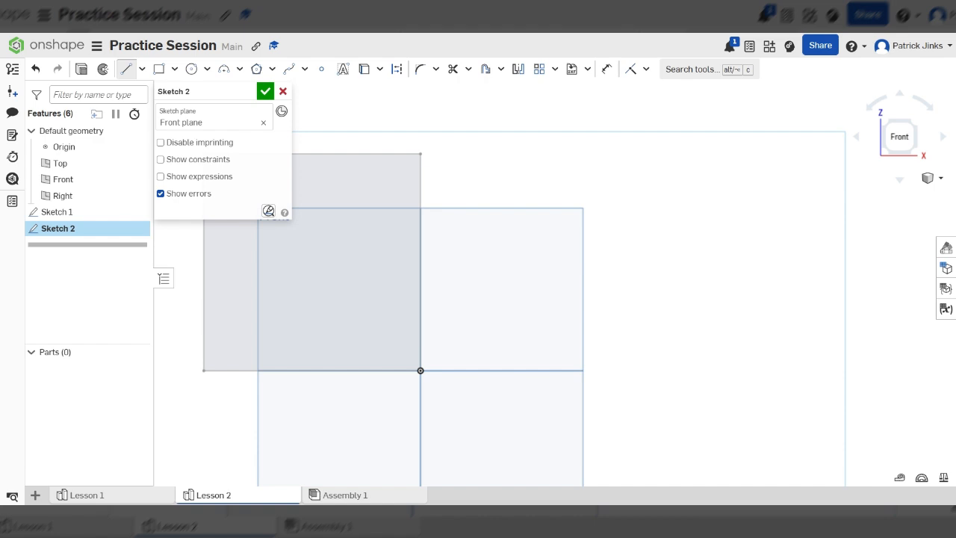
left_click(498, 174)
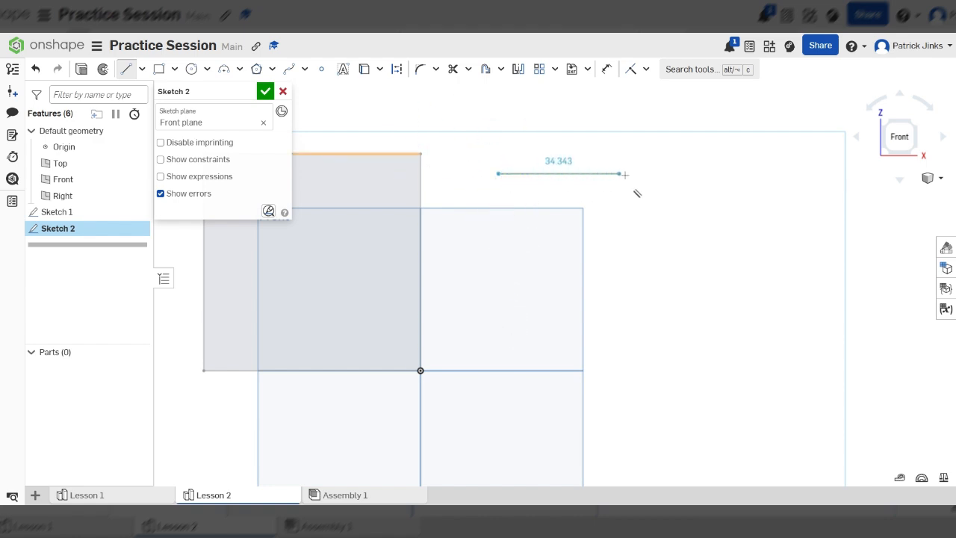
left_click(498, 369)
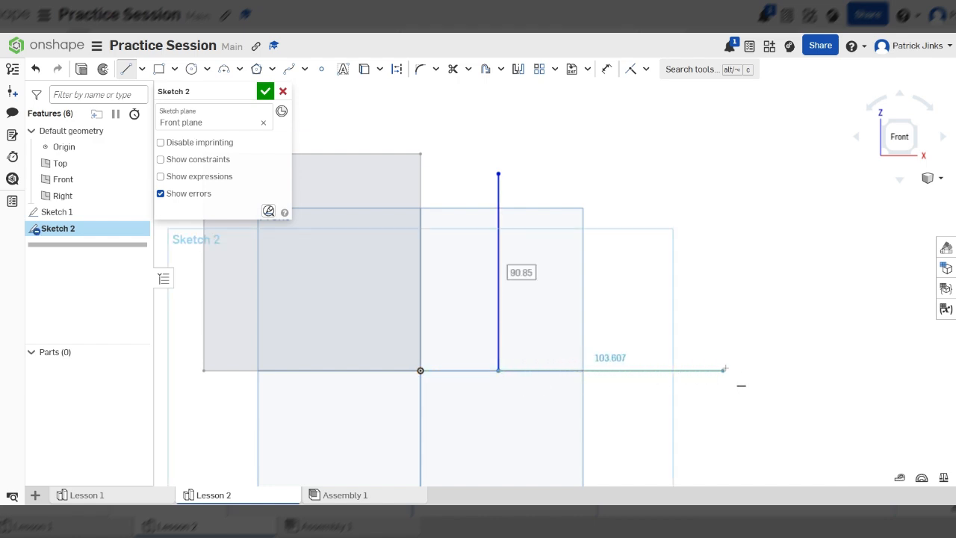
left_click(762, 369)
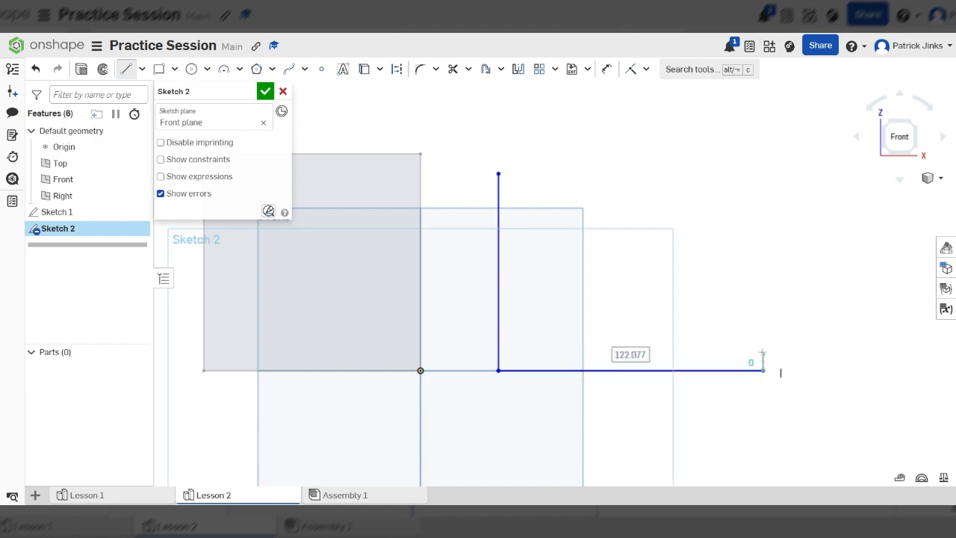
left_click(762, 282)
left_click(647, 282)
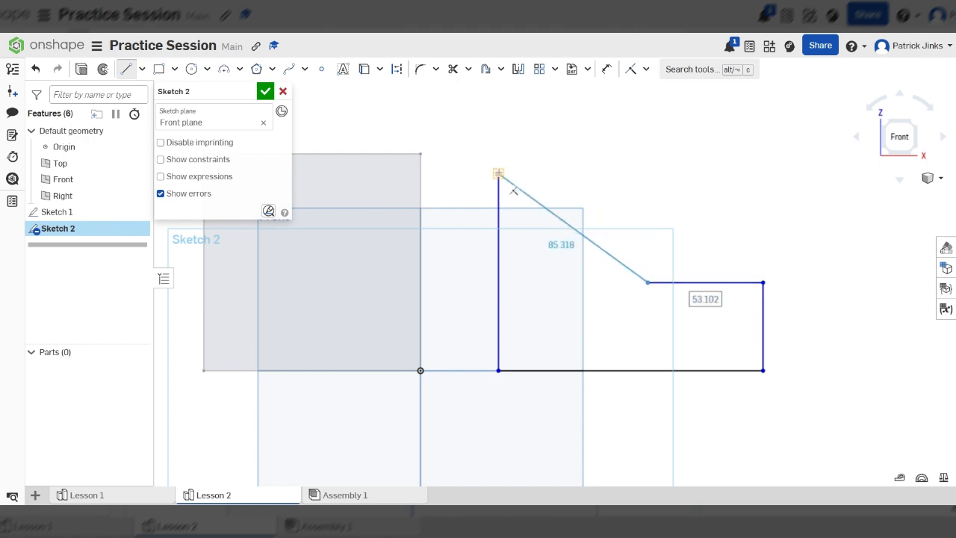
left_click(648, 173)
left_click(498, 173)
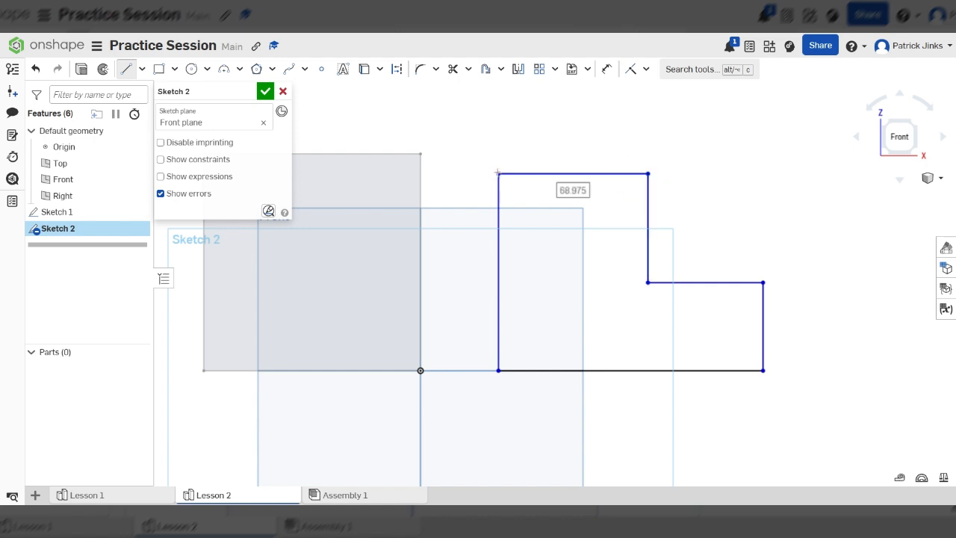
scroll(561, 295, "down", 2)
scroll(566, 289, "down", 1)
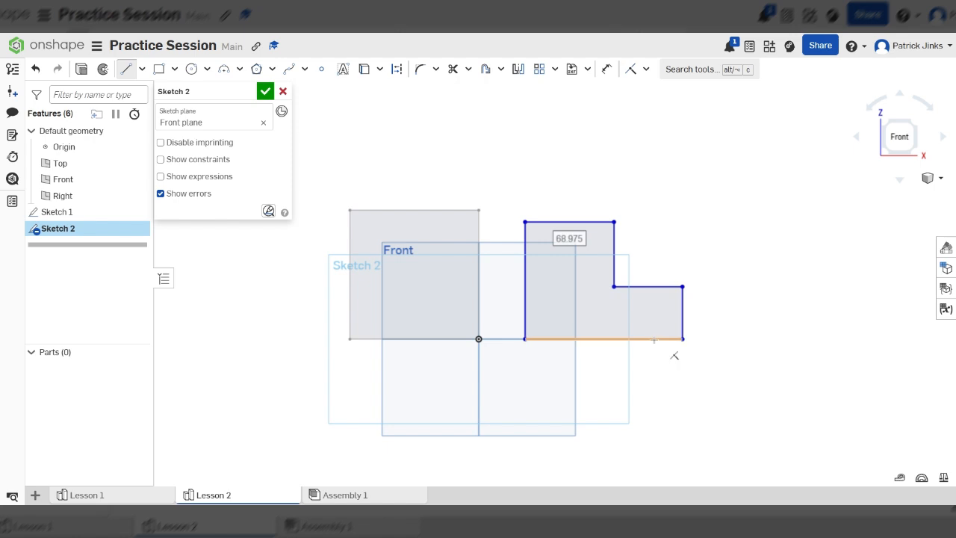
scroll(636, 320, "up", 3)
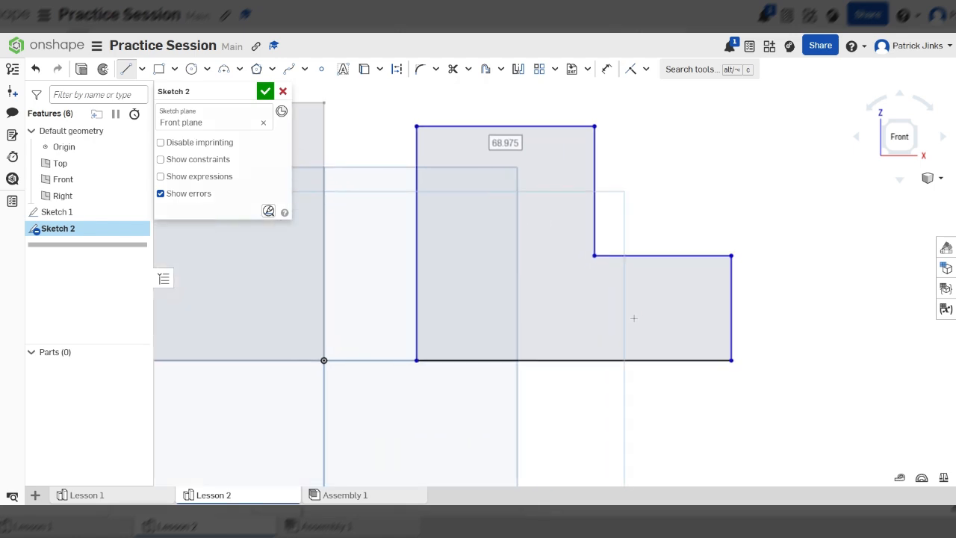
scroll(682, 316, "down", 2)
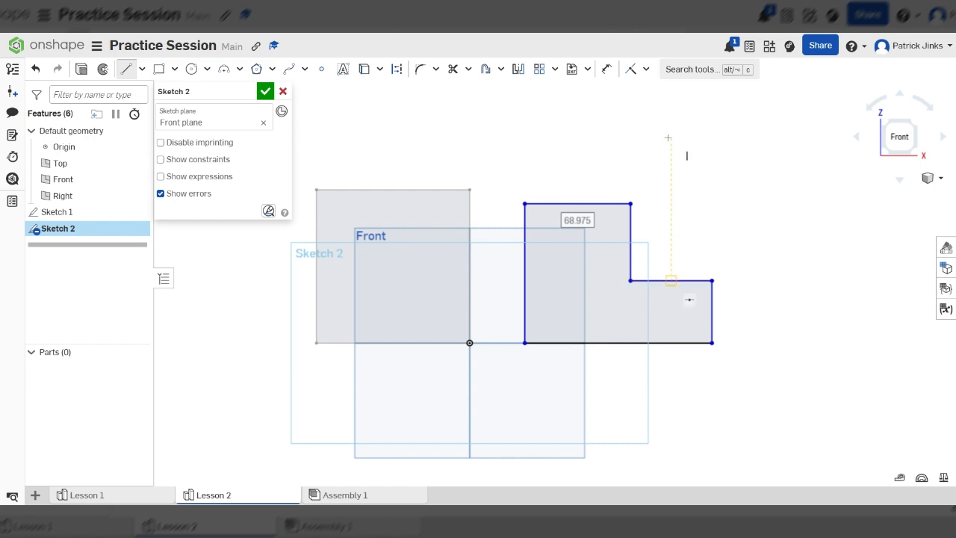
Dimension the L-shape's tall vertical edge nearest the origin to 100 mm
key("u")
scroll(665, 126, "up", 1)
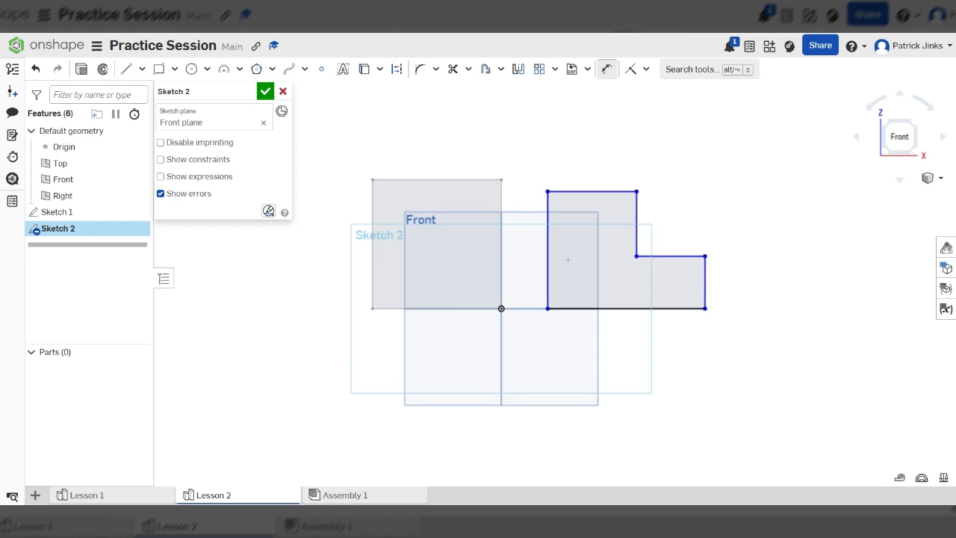
left_click(548, 246)
left_click(515, 239)
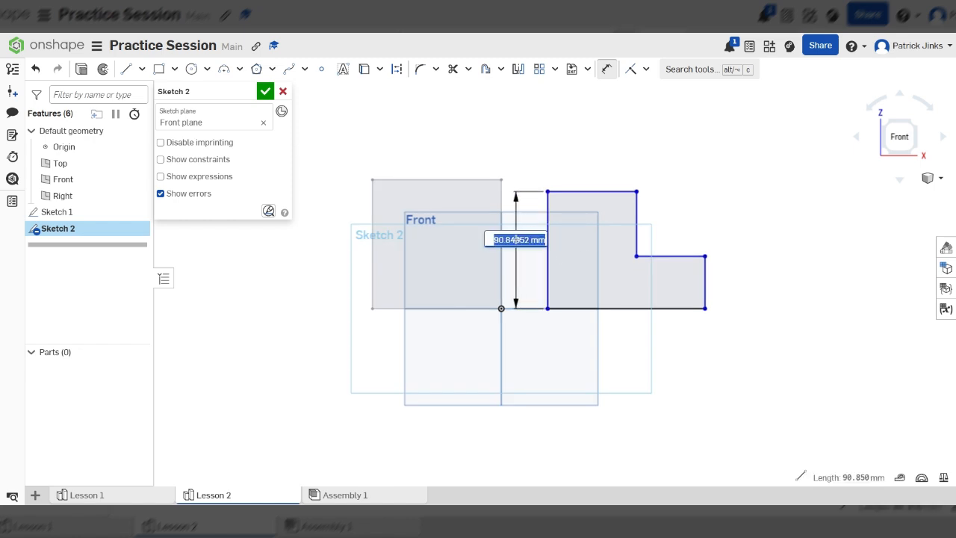
type("100")
key("Return")
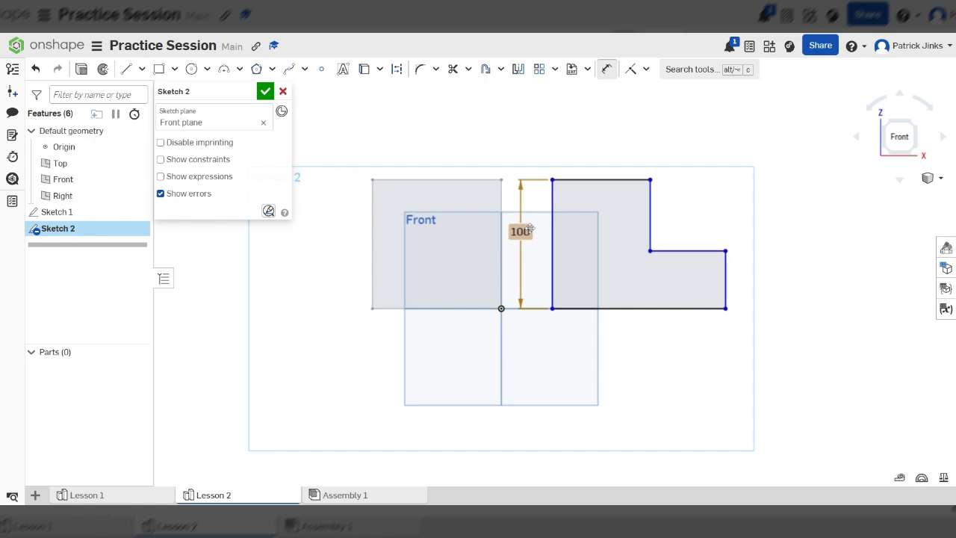
Dimension the L-shape's base edge to 100 mm, placing the dimension below the profile
left_click(636, 307)
left_click(642, 396)
type("1")
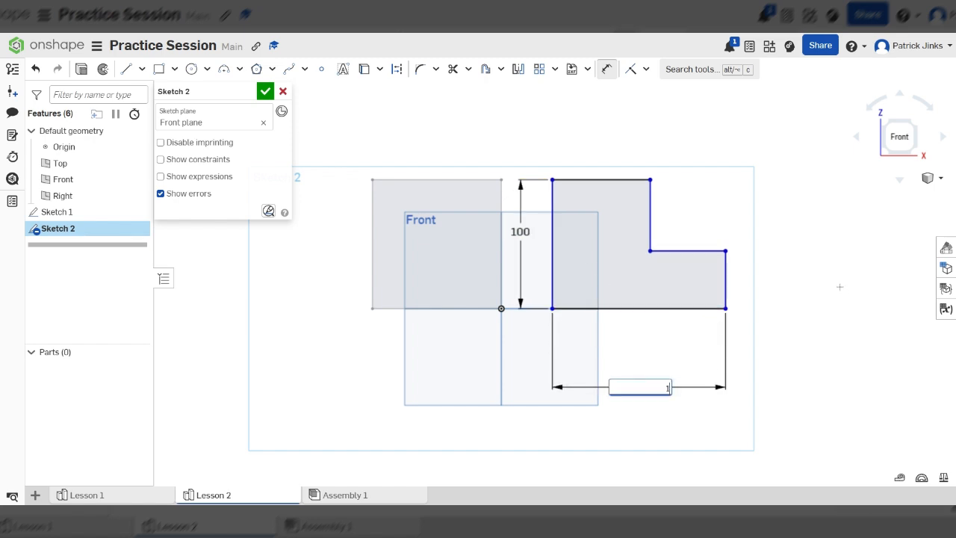
type("00")
key("Return")
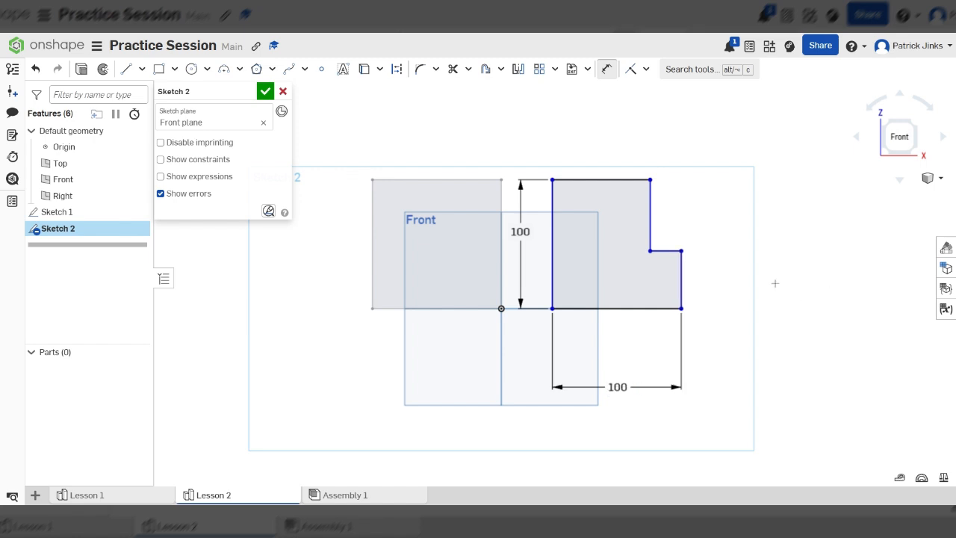
Dimension the L-shape's short upper horizontal edge to 50 mm, placing the dimension above the profile
scroll(785, 325, "up", 2)
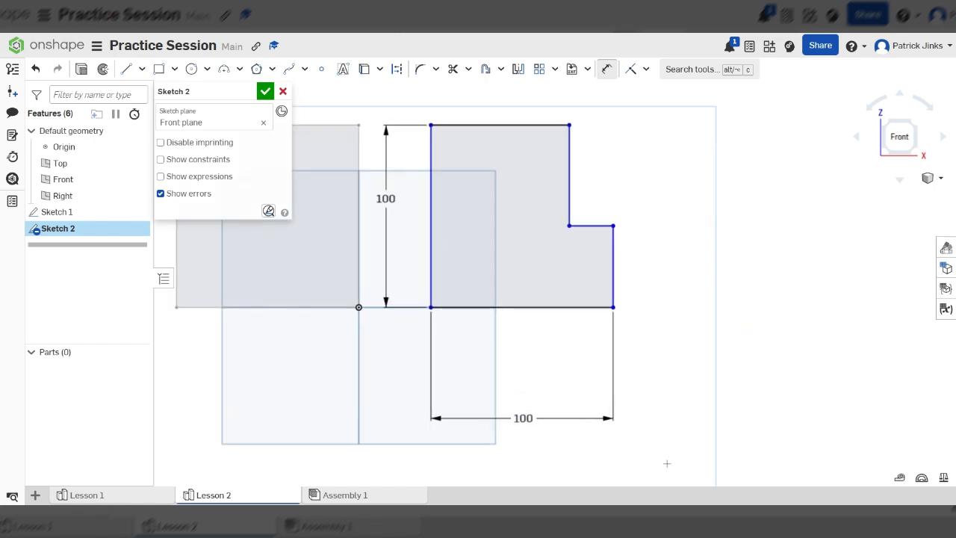
scroll(636, 411, "down", 2)
scroll(644, 240, "up", 2)
scroll(662, 234, "down", 1)
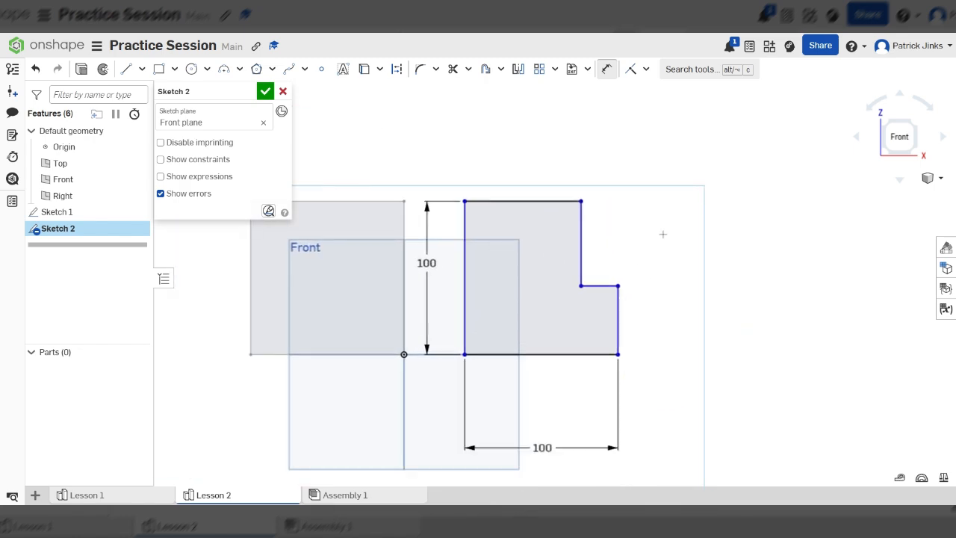
scroll(662, 234, "down", 1)
scroll(676, 230, "up", 1)
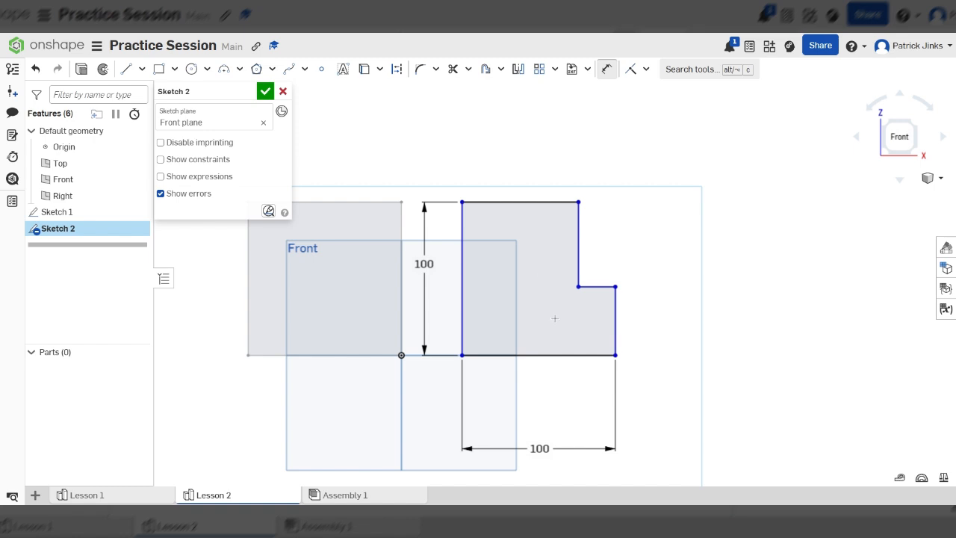
left_click(522, 202)
left_click(522, 136)
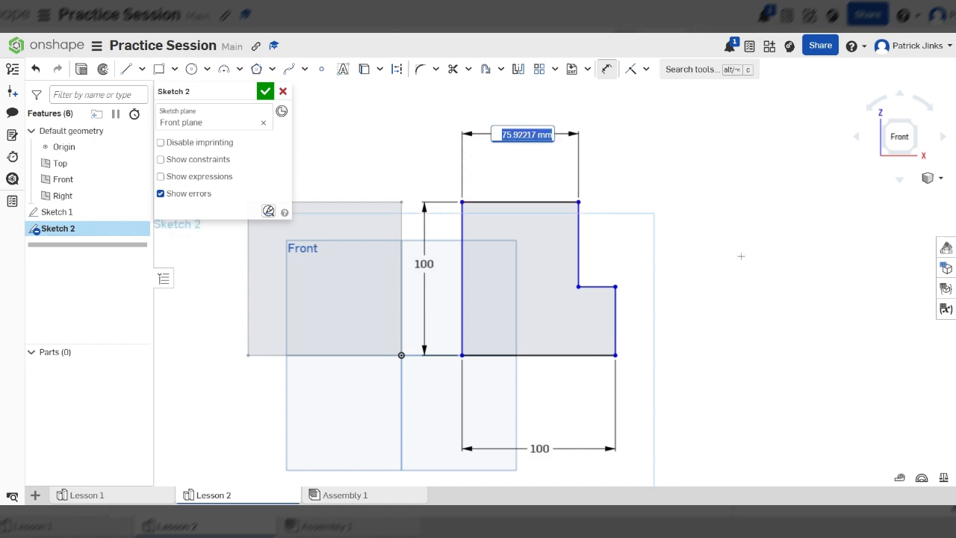
type("50")
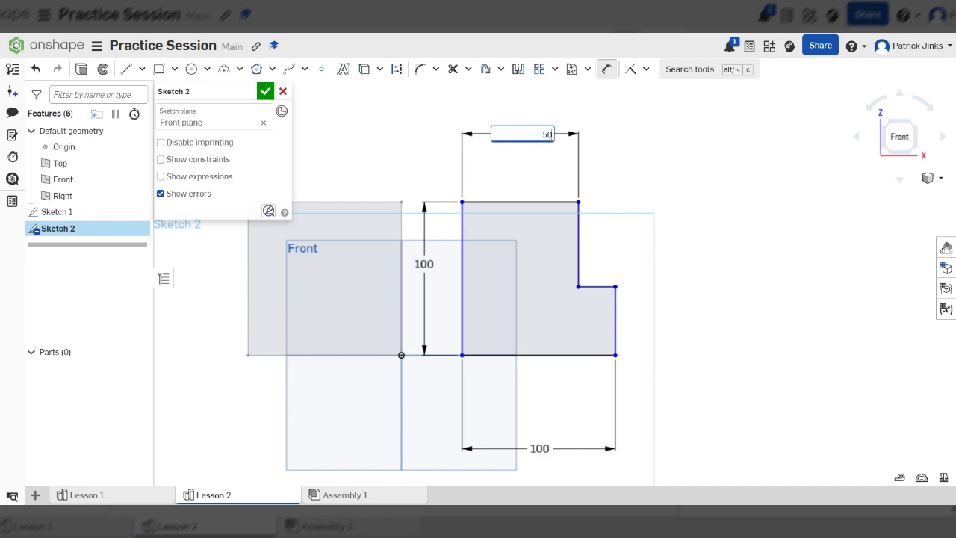
key("Return")
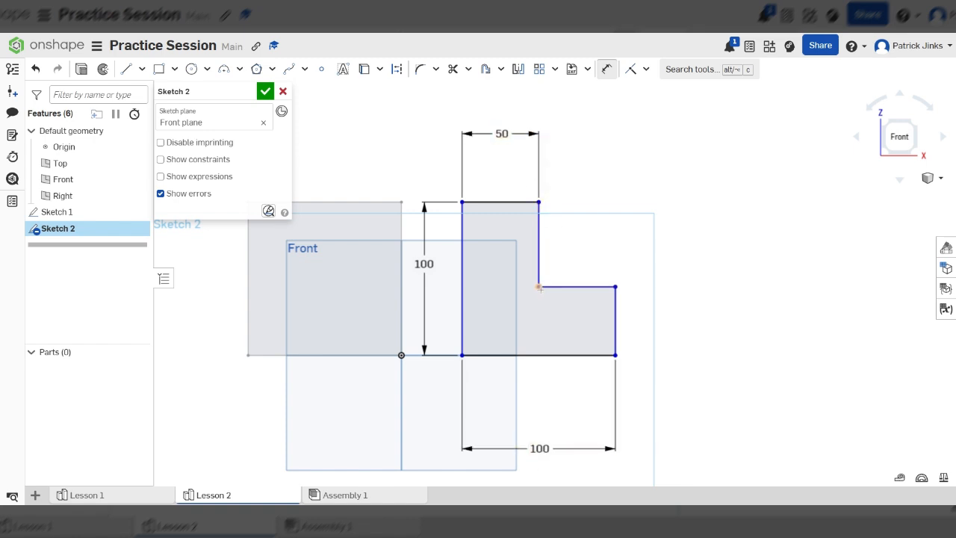
Try to add a 60 mm dimension to the L-shape's inner horizontal ledge, and delete that dimension
left_click(587, 286)
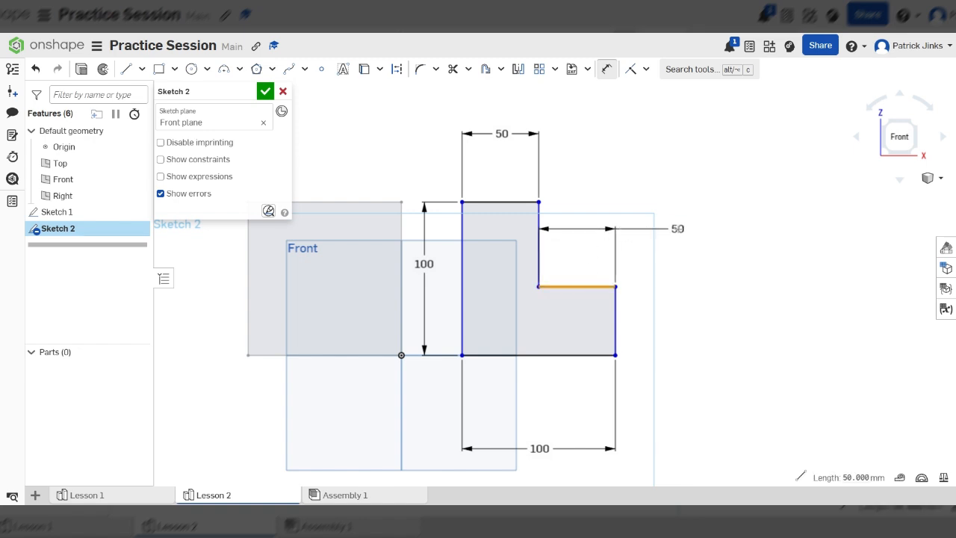
left_click(675, 229)
type("60")
key("Return")
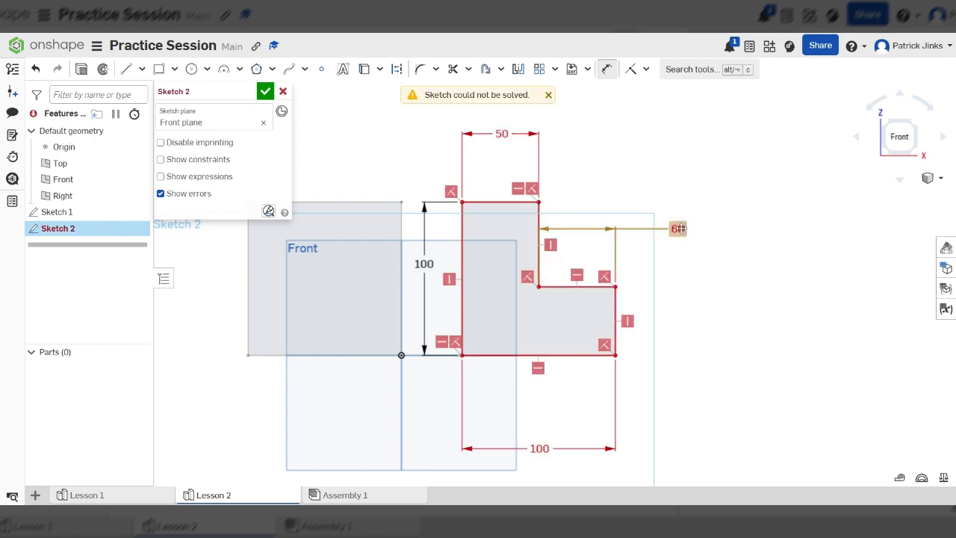
left_click_drag(676, 228, 656, 213)
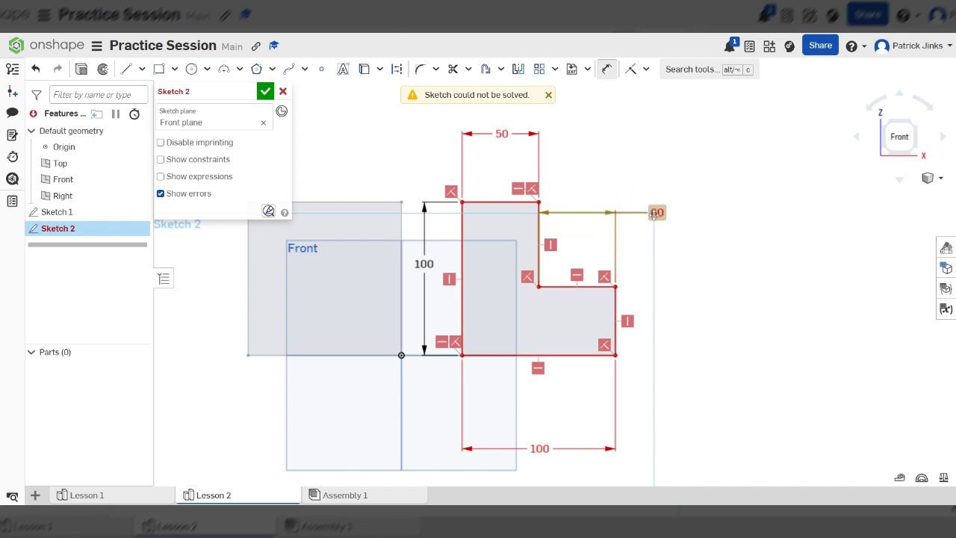
left_click(656, 213)
key("Delete")
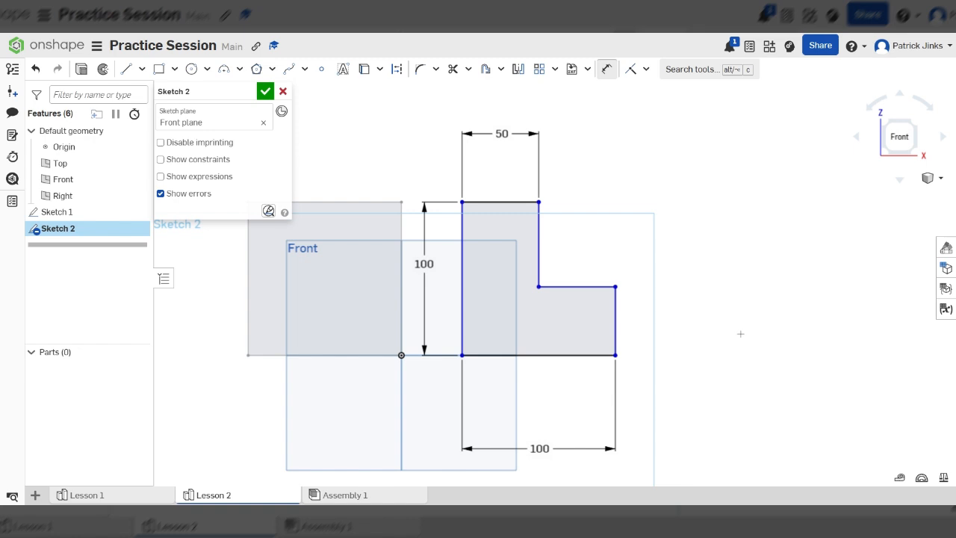
Dimension the vertical distance between the L-shape's inner ledge and its base edge to 50 mm, placing it outside the profile
scroll(537, 292, "up", 6)
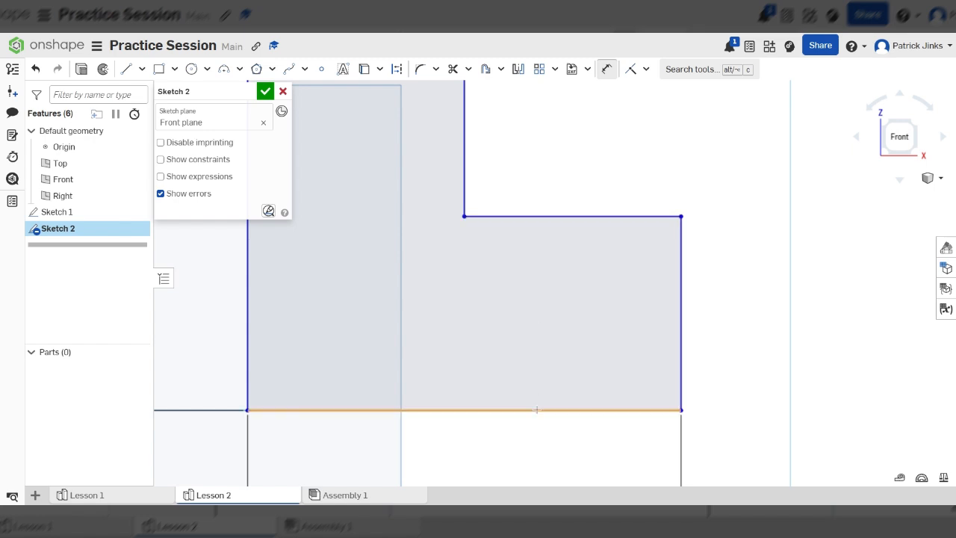
scroll(533, 407, "down", 2)
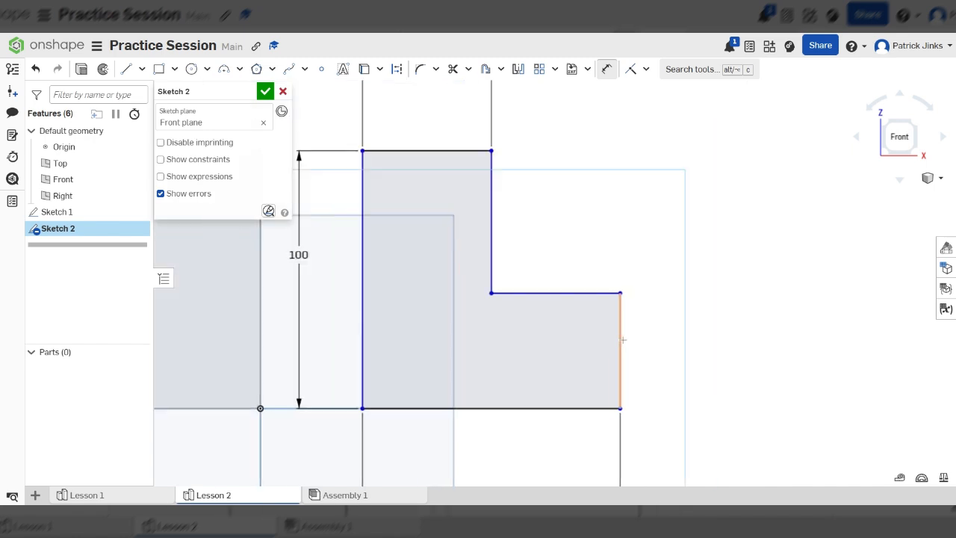
scroll(737, 297, "down", 2)
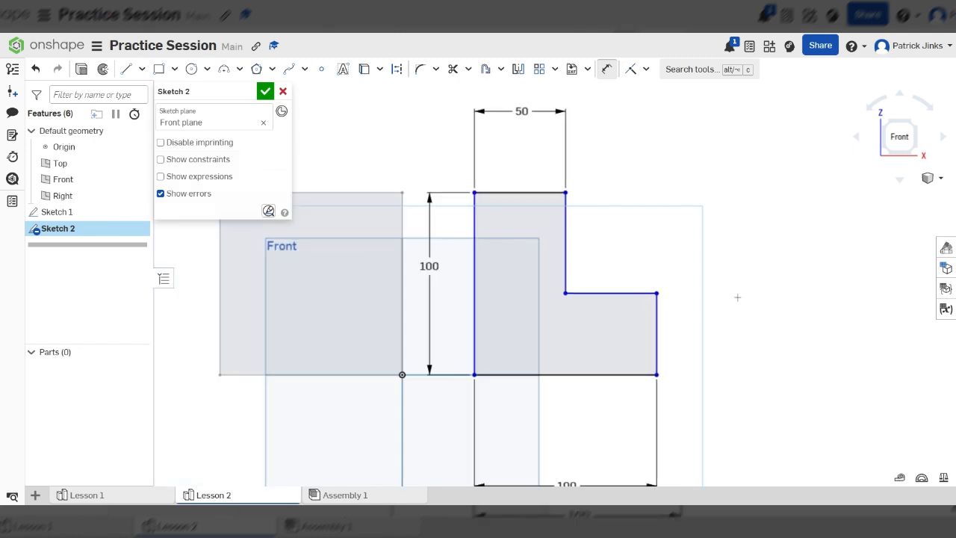
scroll(690, 379, "down", 2)
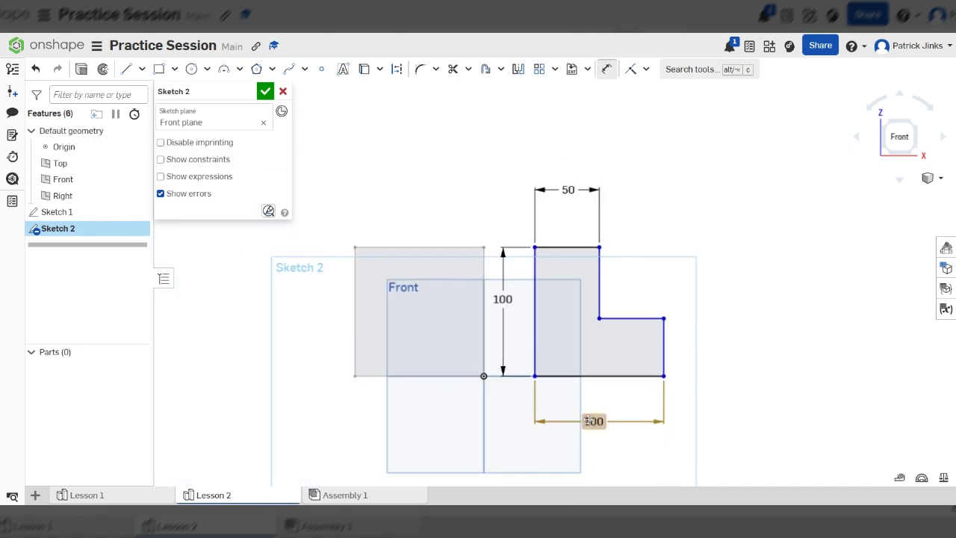
scroll(657, 358, "up", 5)
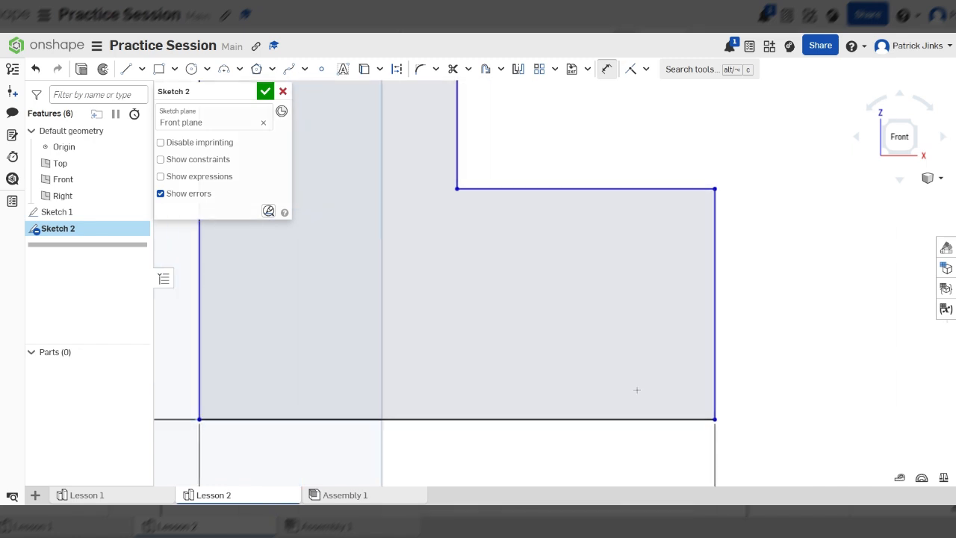
left_click(528, 189)
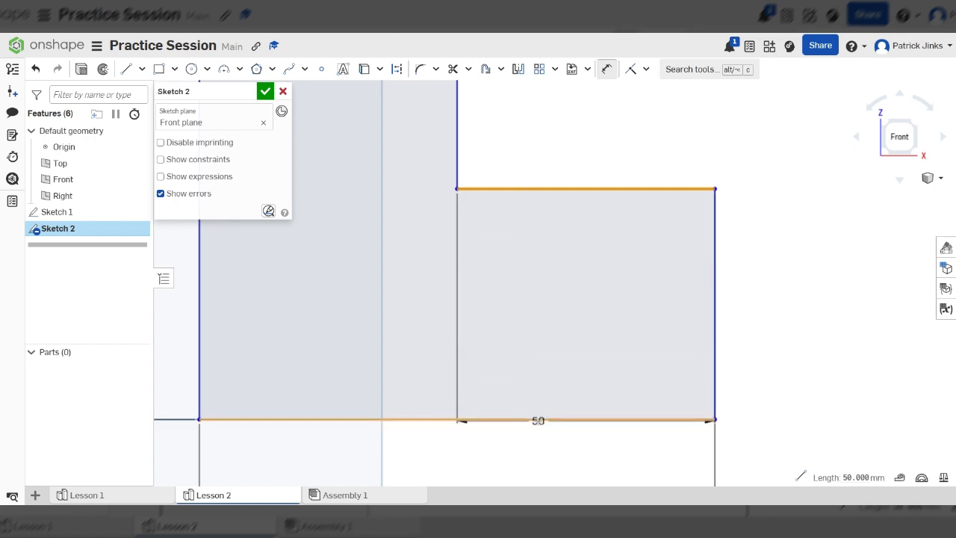
left_click(538, 420)
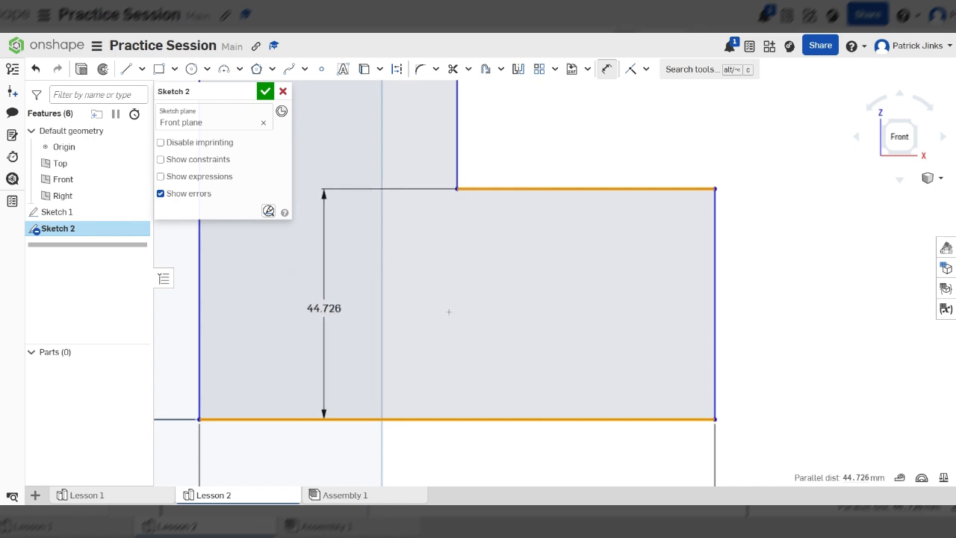
scroll(556, 289, "down", 3)
scroll(553, 289, "down", 3)
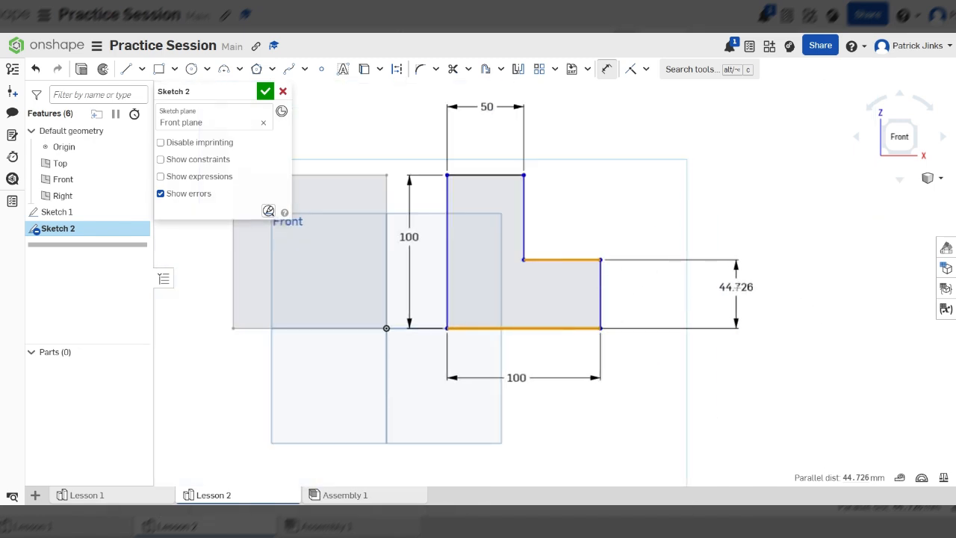
left_click(738, 302)
type("50")
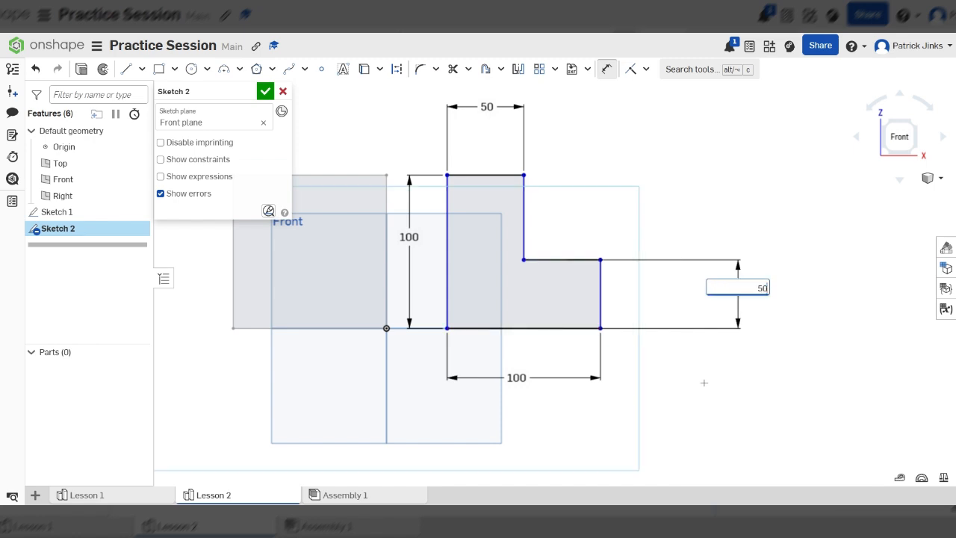
key("Return")
key("f")
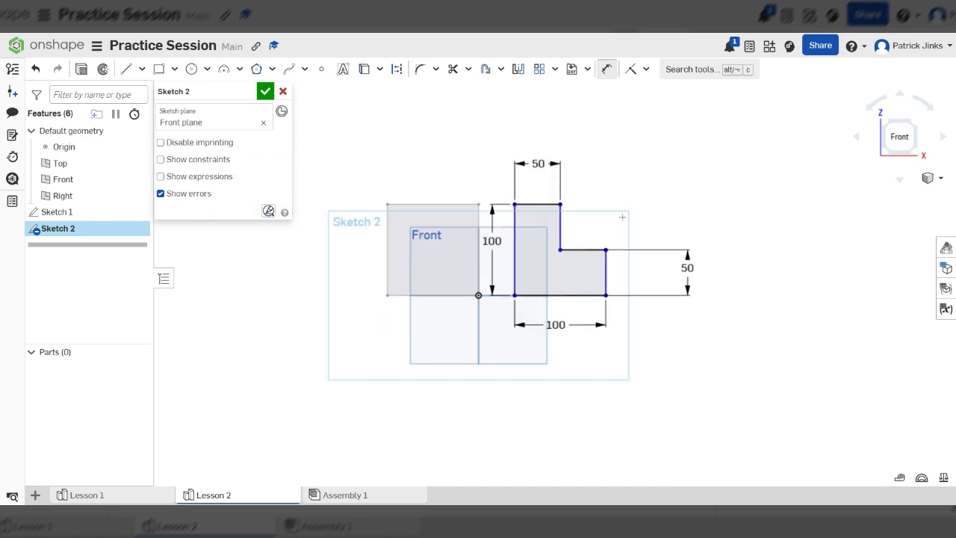
Accept the L-shape sketch and start a new sketch on the Front plane
left_click(264, 93)
left_click(84, 69)
left_click(441, 331)
Draw a closed 13-line stepped profile below the L-shape, with a long vertical edge of about 72 mm and a sloped closing line of about 37 mm
left_click(126, 69)
scroll(567, 372, "up", 3)
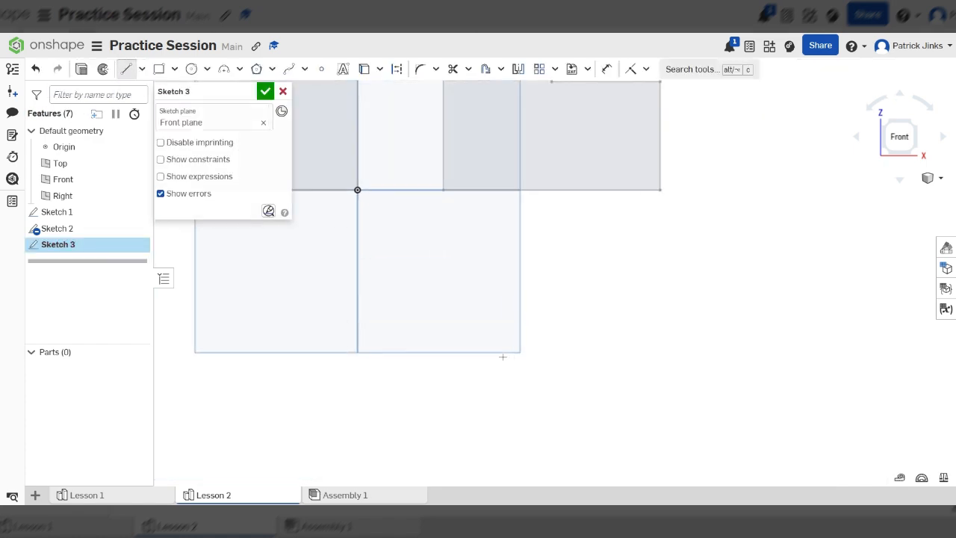
left_click(443, 262)
left_click(443, 418)
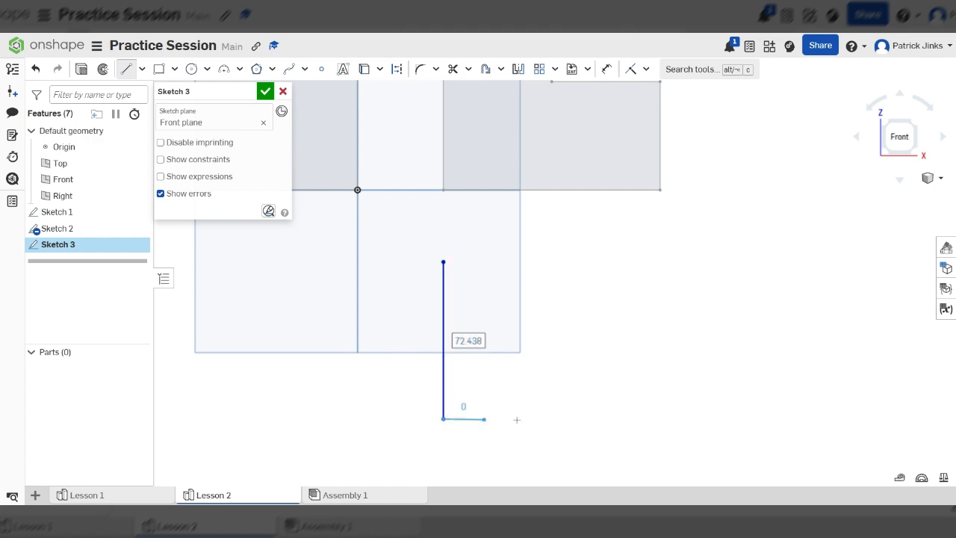
left_click(628, 418)
left_click(628, 381)
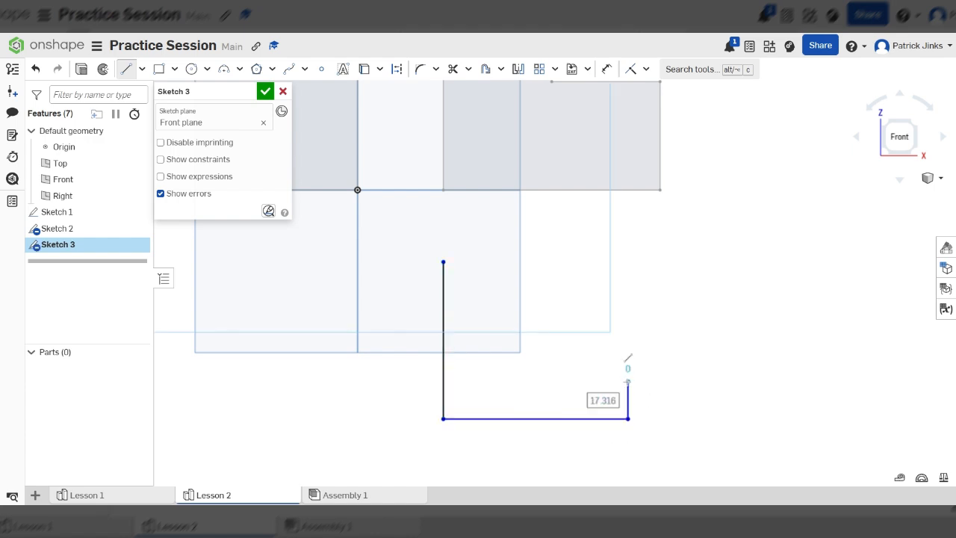
left_click(592, 381)
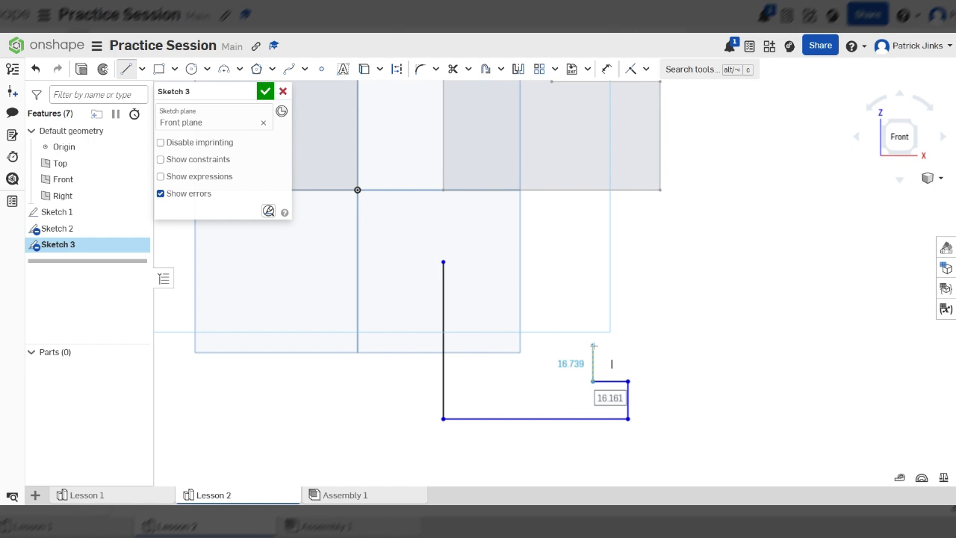
left_click(592, 344)
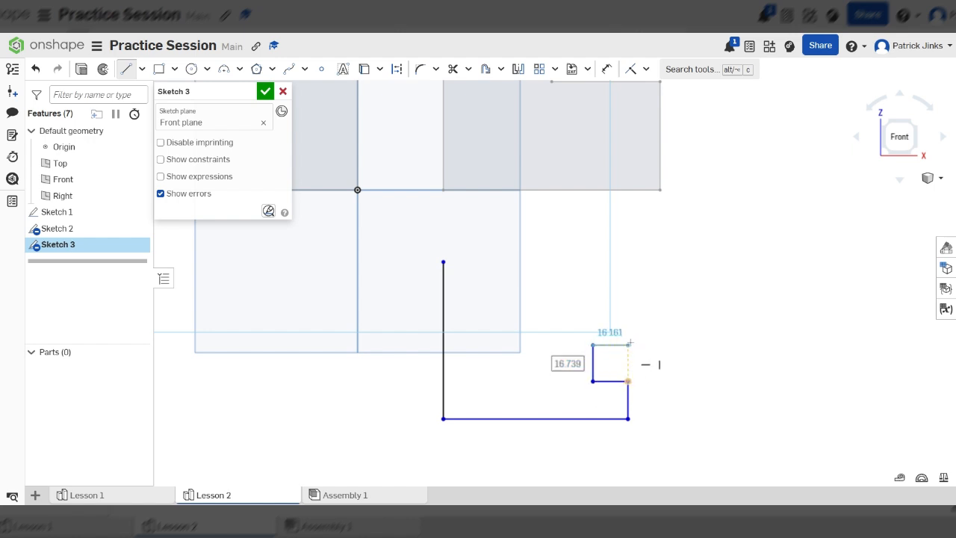
left_click(654, 345)
left_click(655, 277)
left_click(548, 276)
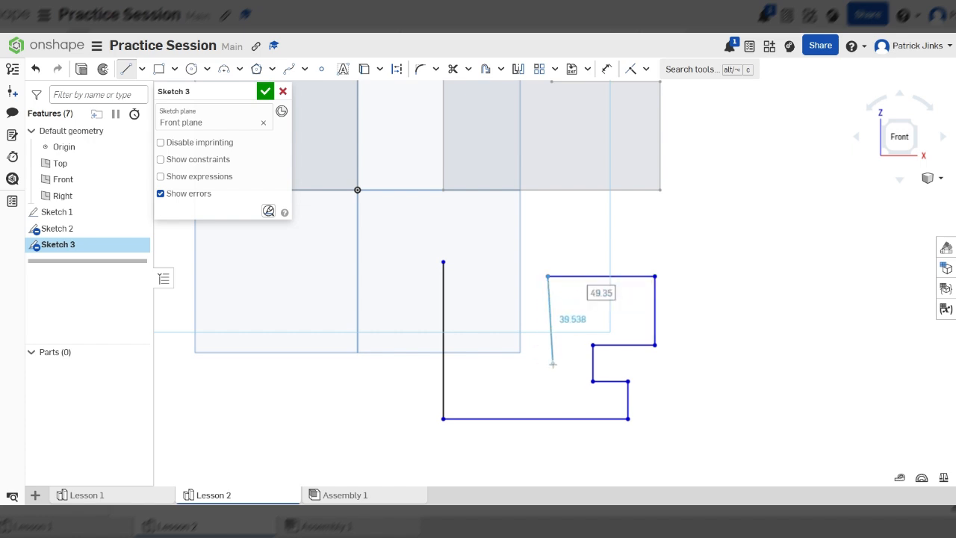
left_click(548, 364)
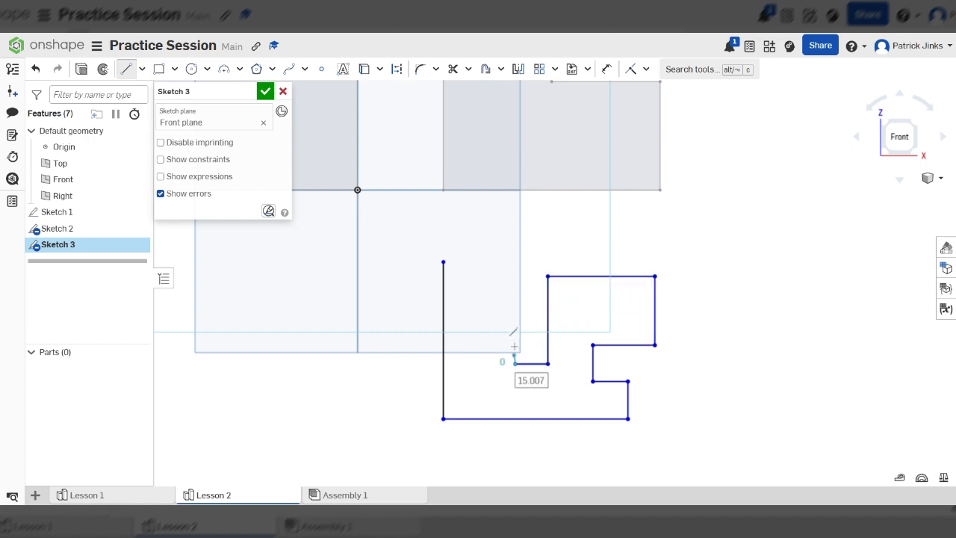
left_click(515, 329)
left_click(486, 329)
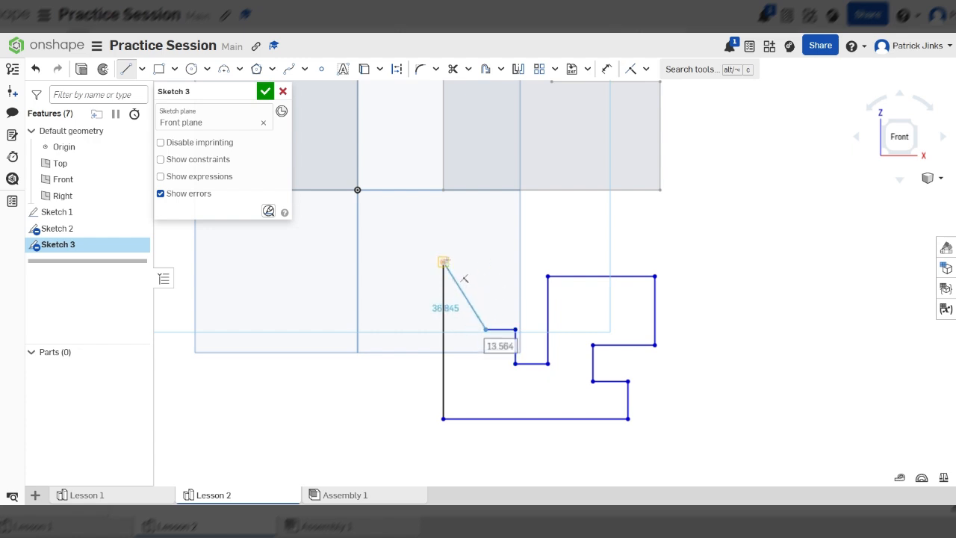
left_click(443, 261)
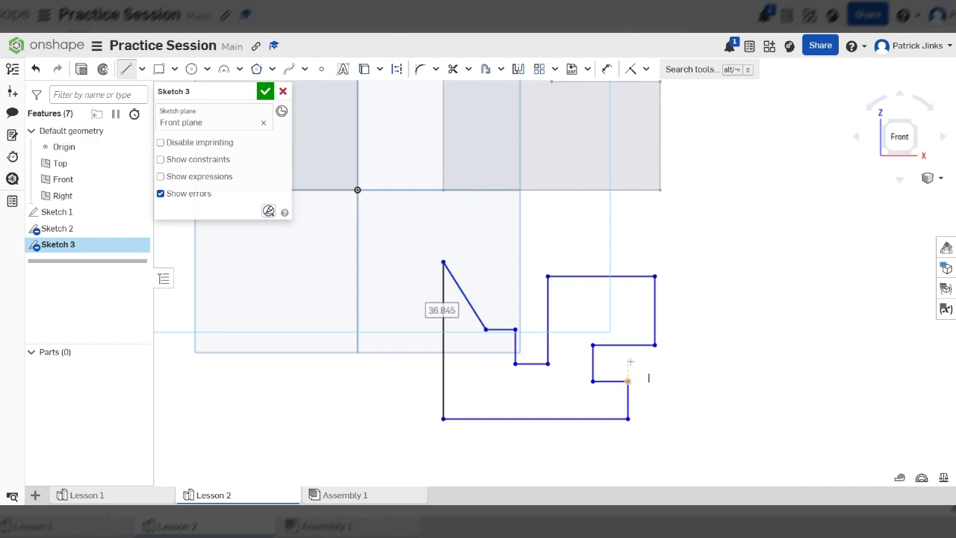
Dimension the horizontal distance between the profile's two outer right-hand vertical edges to 10 mm, placing it below the profile
scroll(600, 360, "down", 3)
scroll(611, 364, "up", 3)
scroll(600, 364, "up", 3)
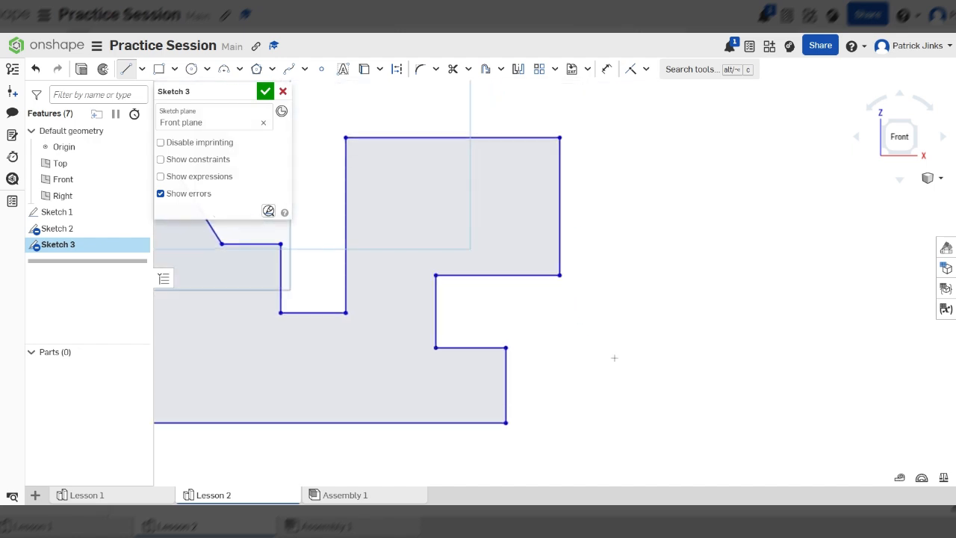
scroll(672, 353, "down", 2)
scroll(657, 332, "up", 1)
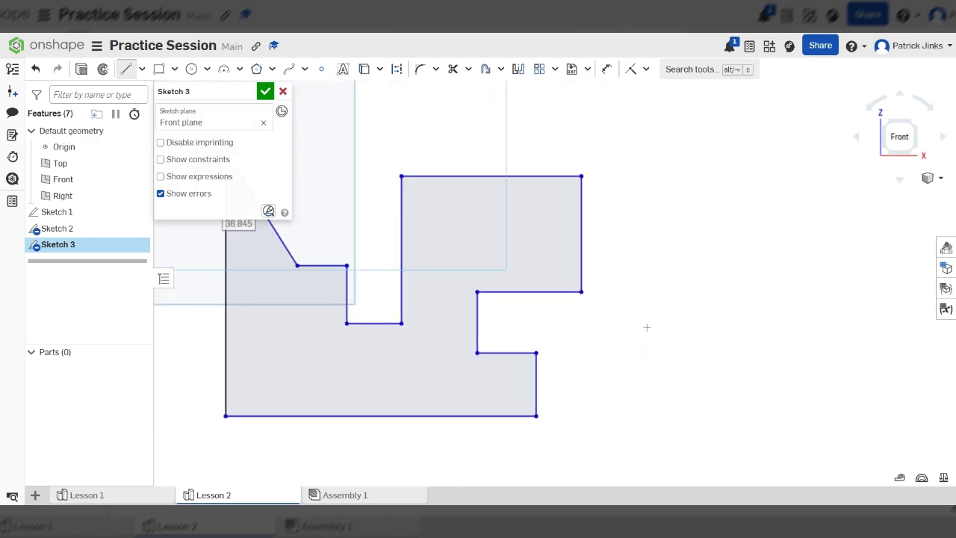
left_click(608, 69)
scroll(650, 183, "down", 2)
scroll(617, 364, "up", 1)
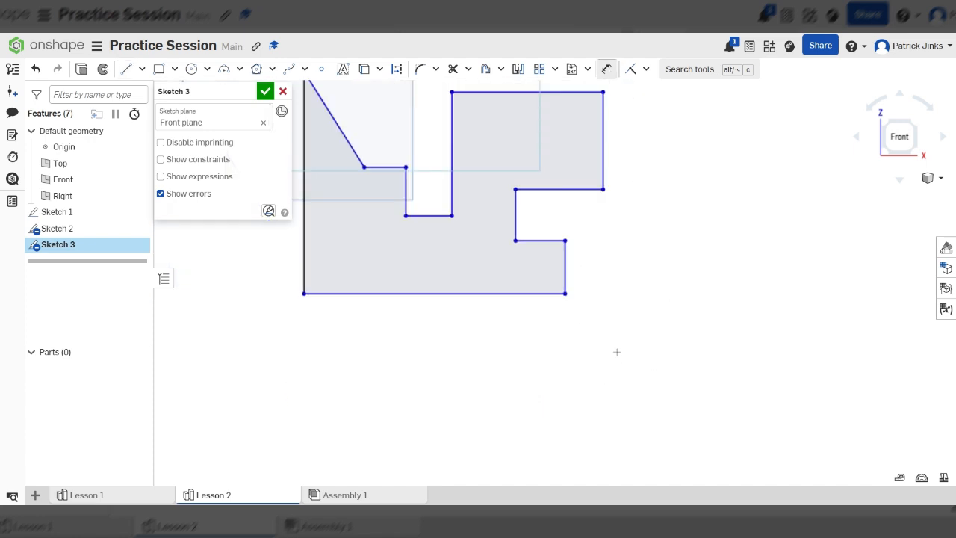
left_click(565, 262)
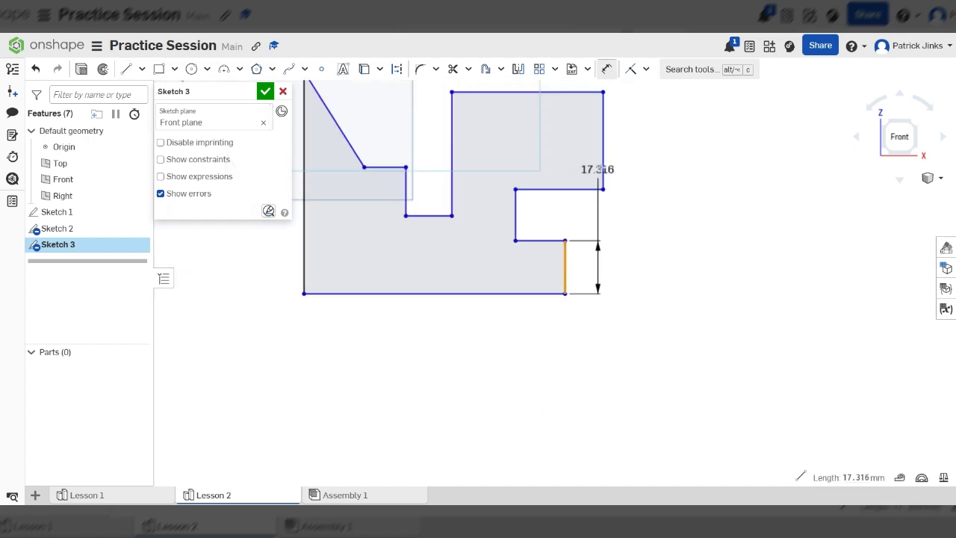
left_click(602, 149)
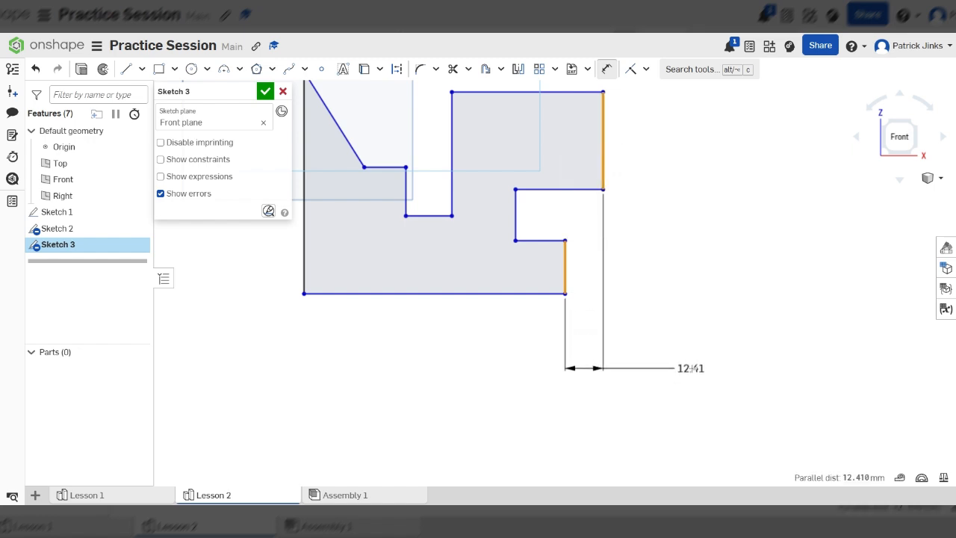
left_click(690, 367)
type("1")
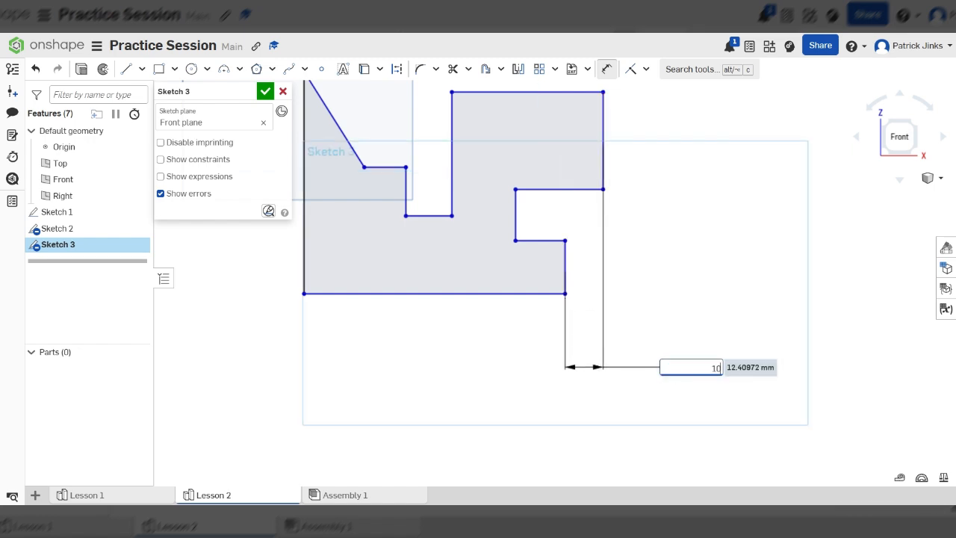
type("0")
key("Return")
Dimension the vertical distance between the upper block's top edge and its underside to 25 mm, placing it outside the profile
scroll(584, 338, "down", 3)
scroll(521, 273, "up", 5)
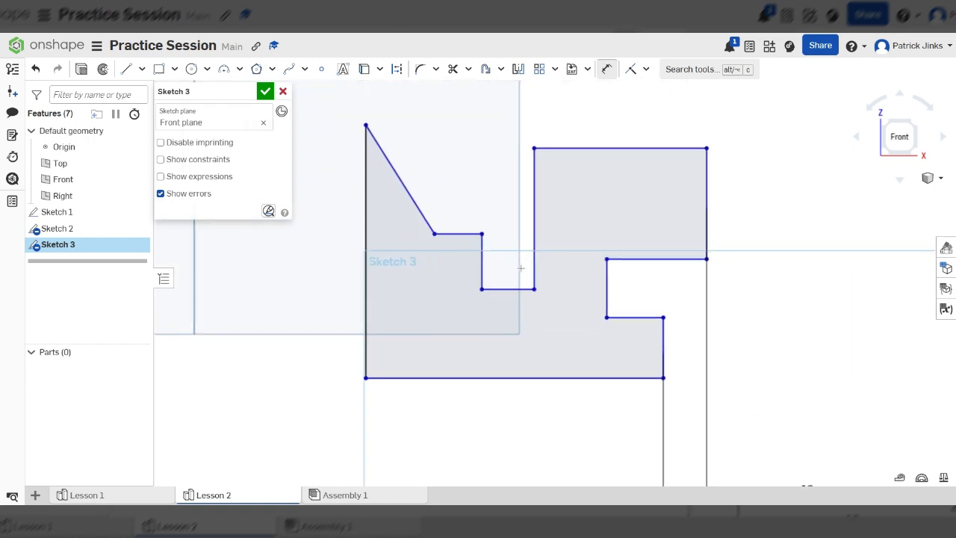
scroll(595, 315, "up", 3)
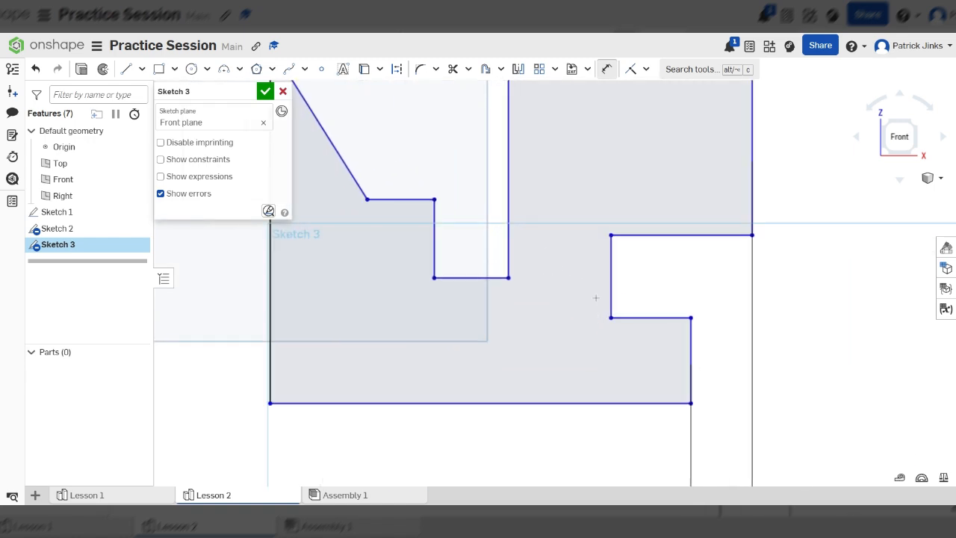
scroll(604, 297, "down", 3)
left_click(655, 265)
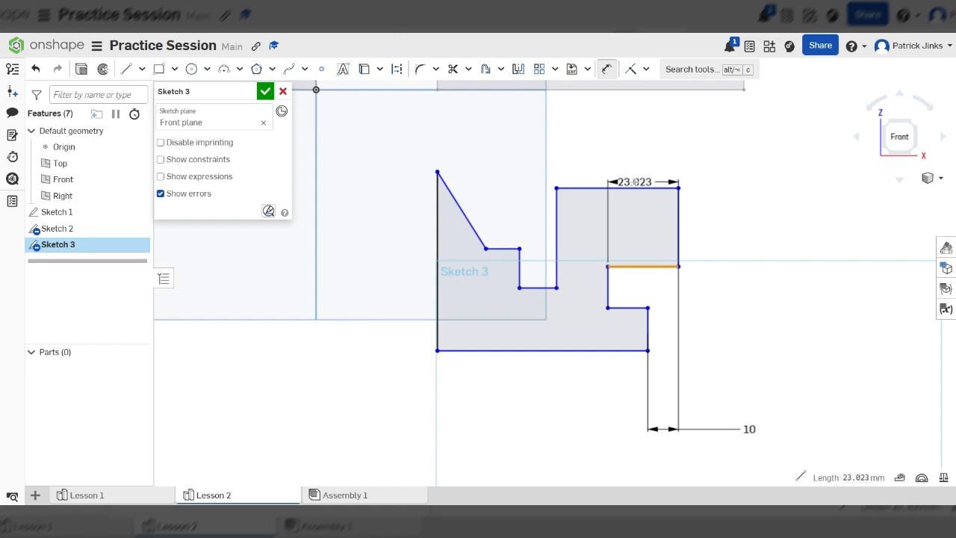
left_click(627, 188)
left_click(772, 237)
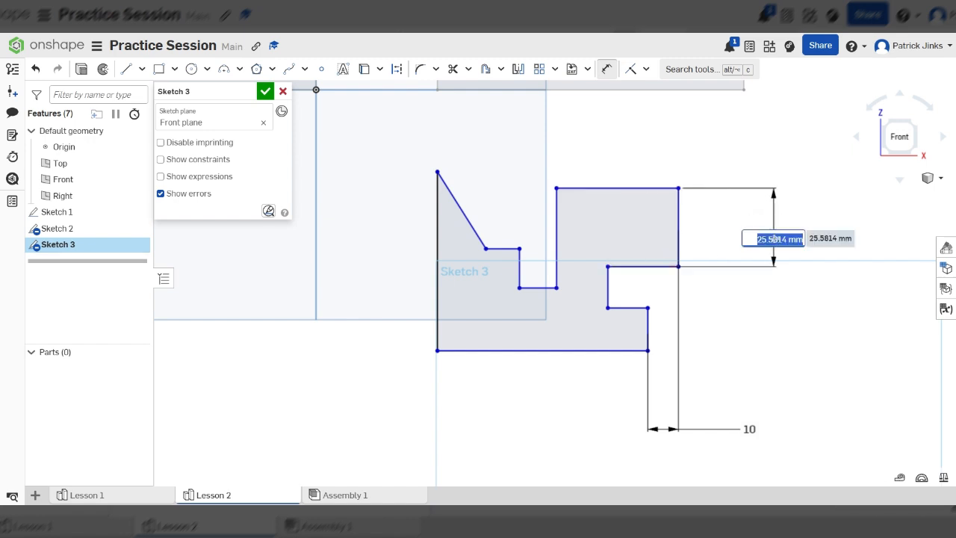
key("Return")
type("25")
key("Return")
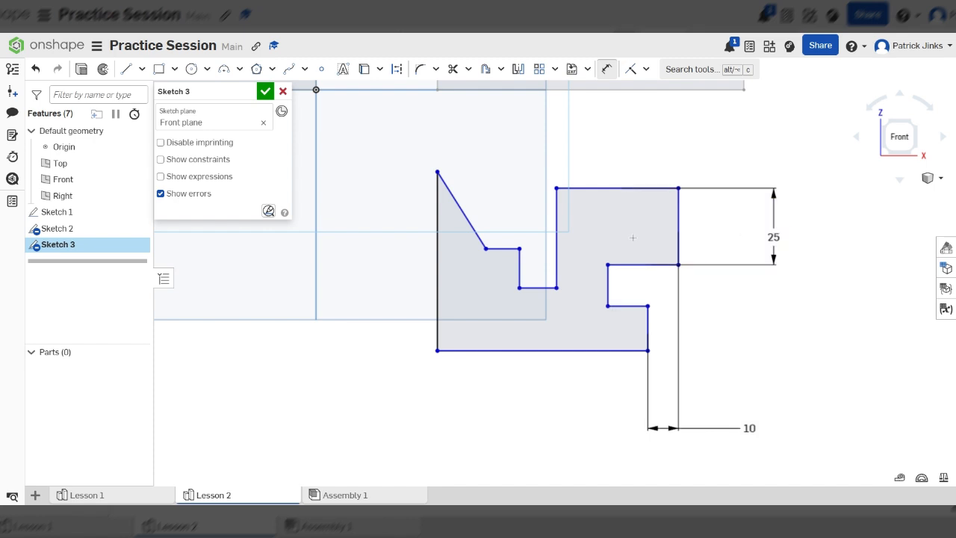
Dimension the horizontal distance from the sloped line's lower endpoint to the adjacent step's vertical edge to 10 mm, above the profile
scroll(634, 235, "up", 3)
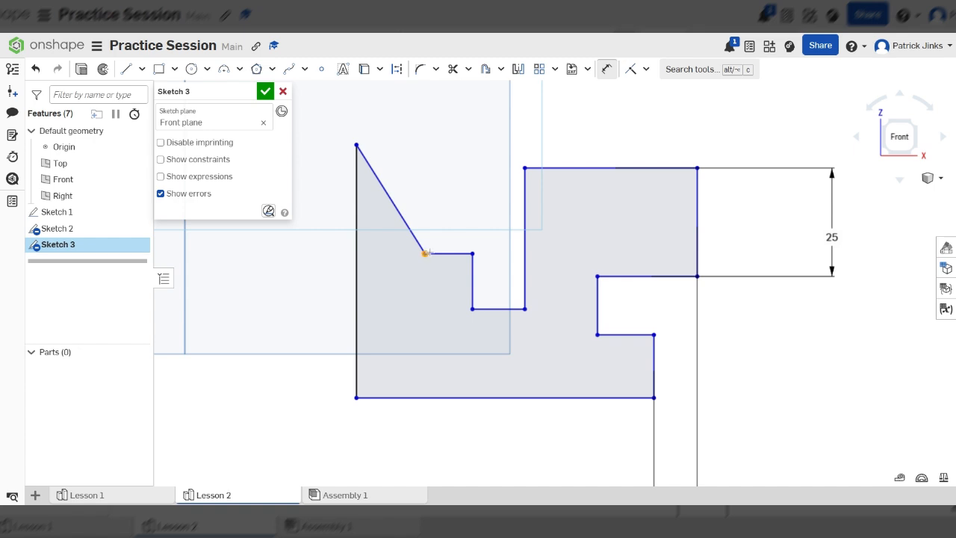
left_click(425, 254)
left_click(472, 281)
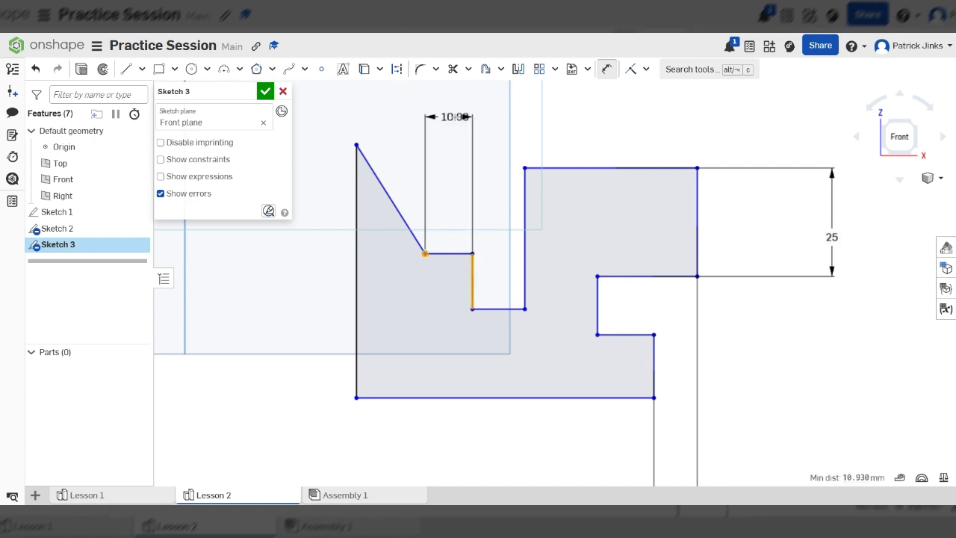
left_click(463, 117)
type("10")
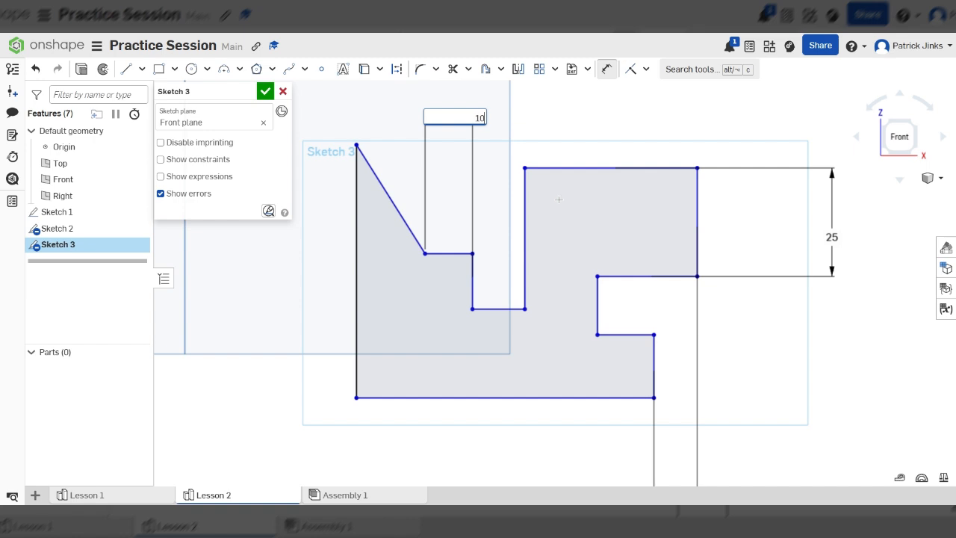
key("Return")
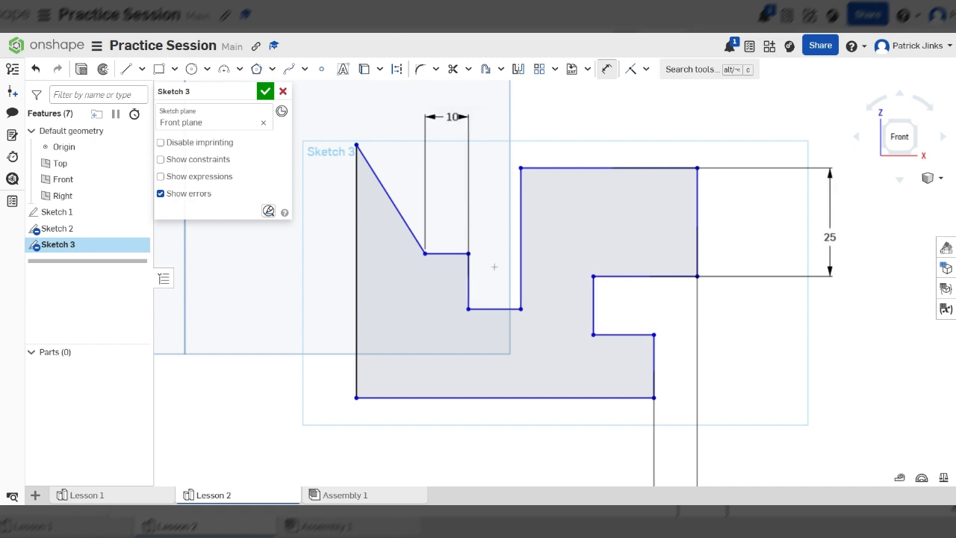
scroll(509, 266, "down", 2)
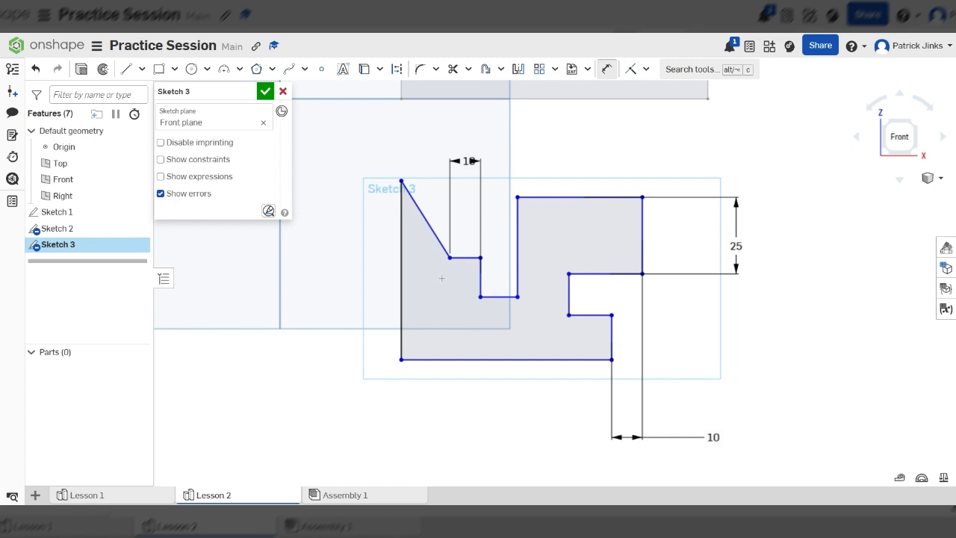
scroll(403, 241, "up", 3)
left_click(402, 239)
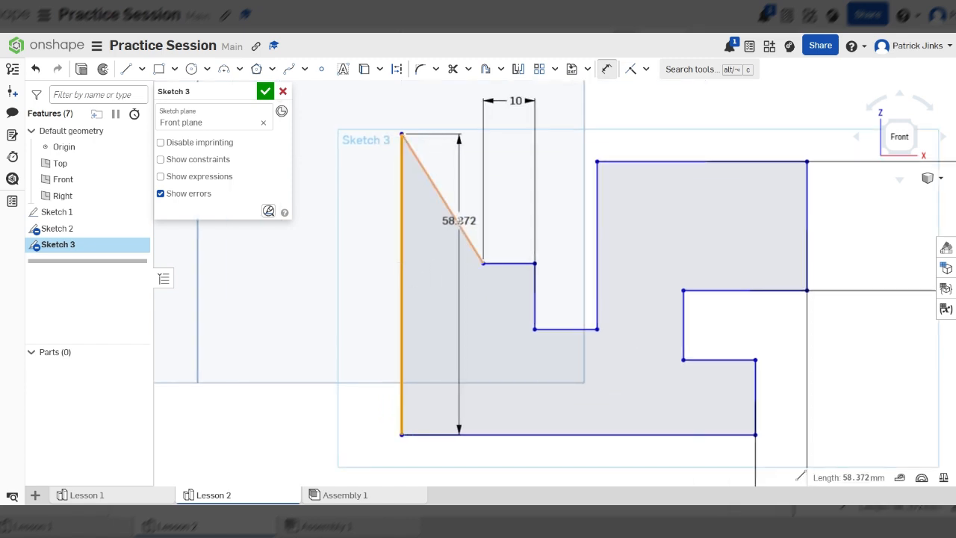
scroll(519, 254, "down", 3)
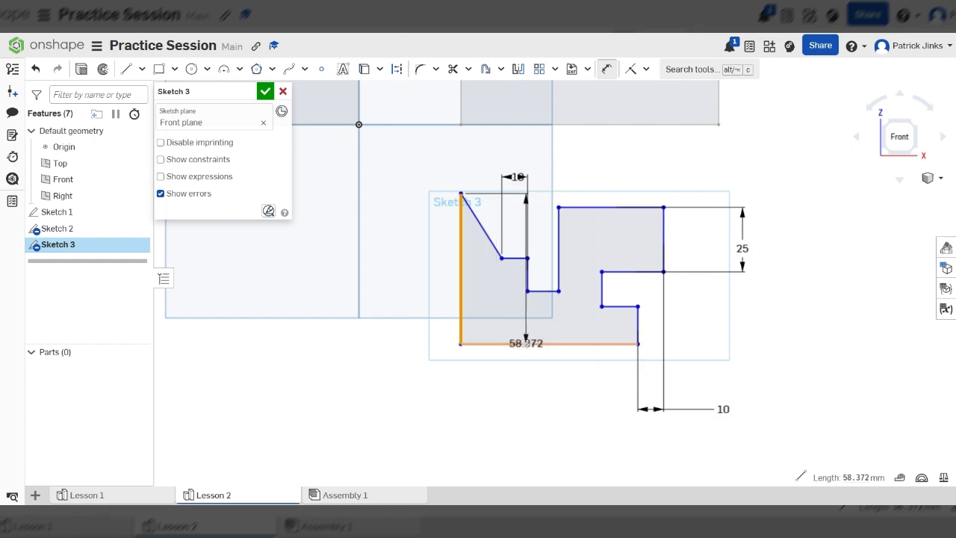
key("Escape")
scroll(769, 337, "up", 5)
scroll(594, 320, "down", 1)
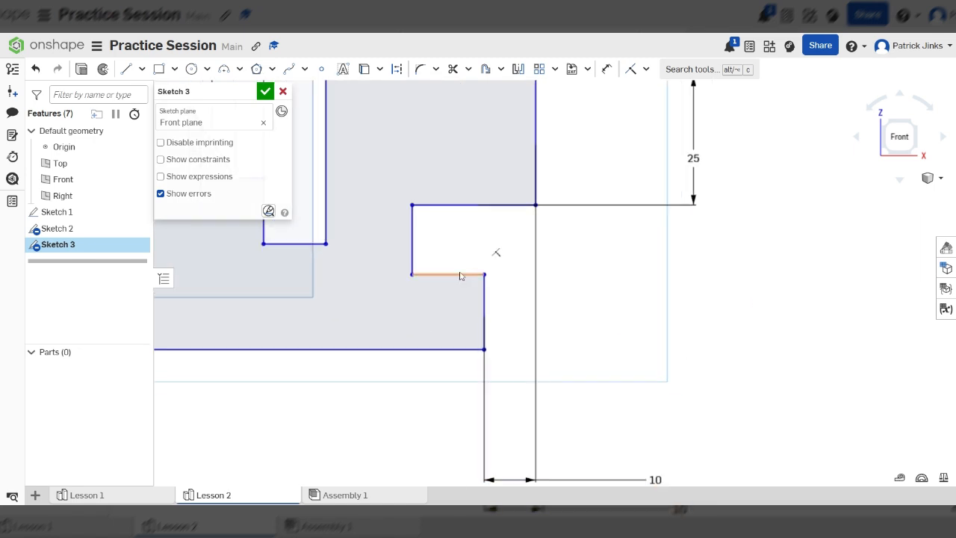
Measure the parallel distance between the profile's two outer right-hand vertical edges
left_click(485, 311)
left_click(536, 159)
scroll(662, 383, "down", 3)
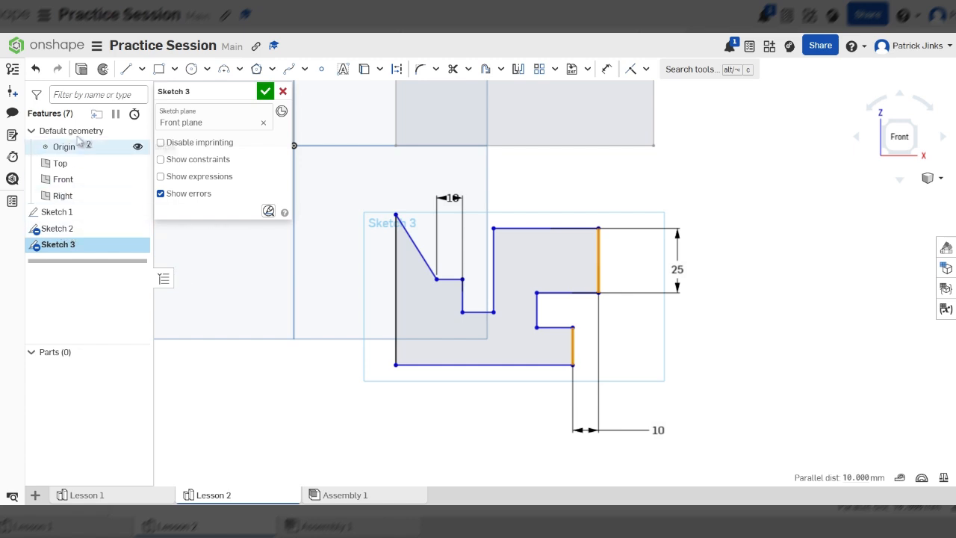
left_click(606, 69)
scroll(393, 269, "up", 5)
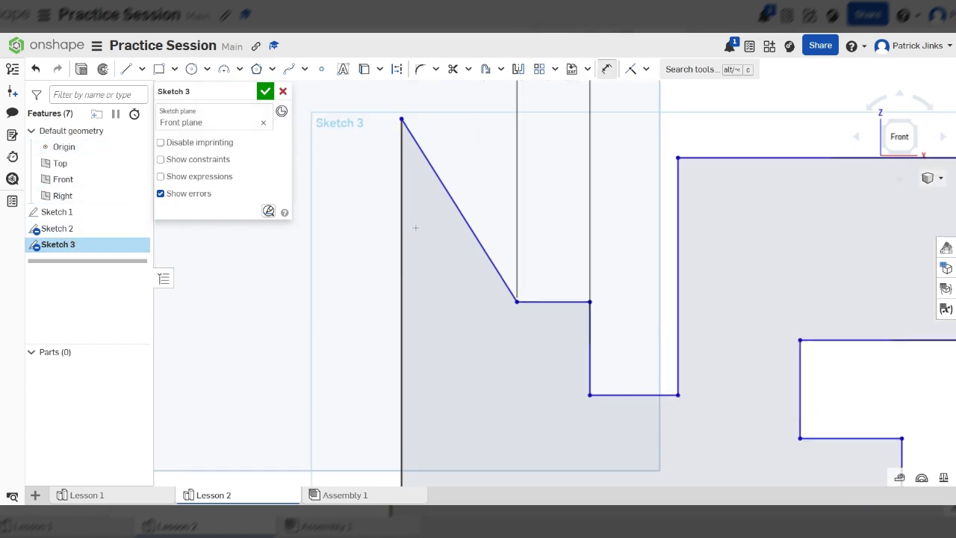
left_click(401, 224)
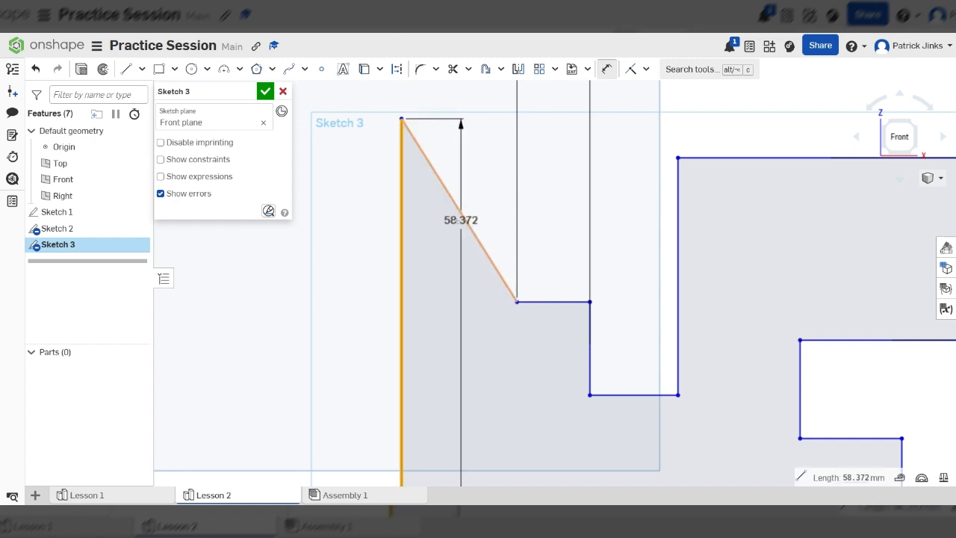
key("Escape")
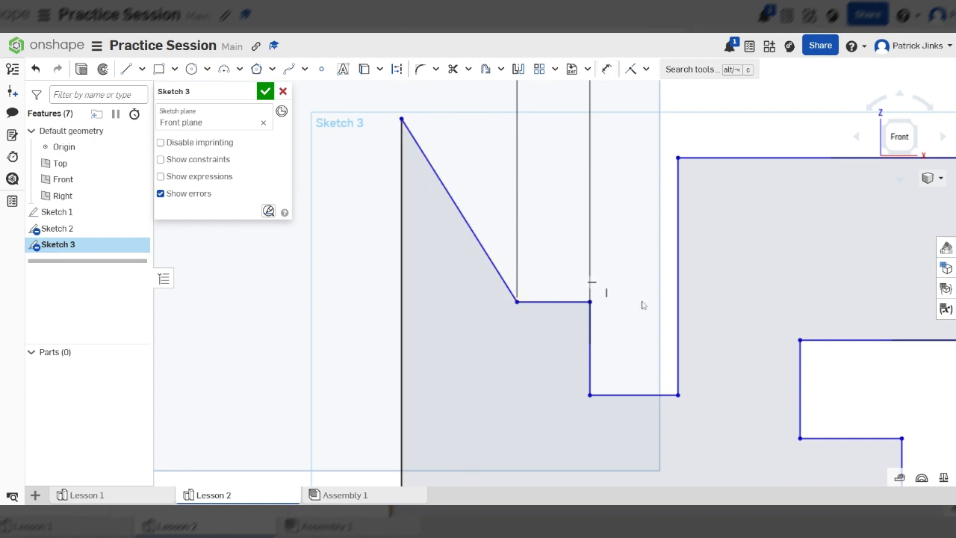
Measure the angle between the upper block's inner vertical edge and the sloped line, and clear the selection
left_click(679, 270)
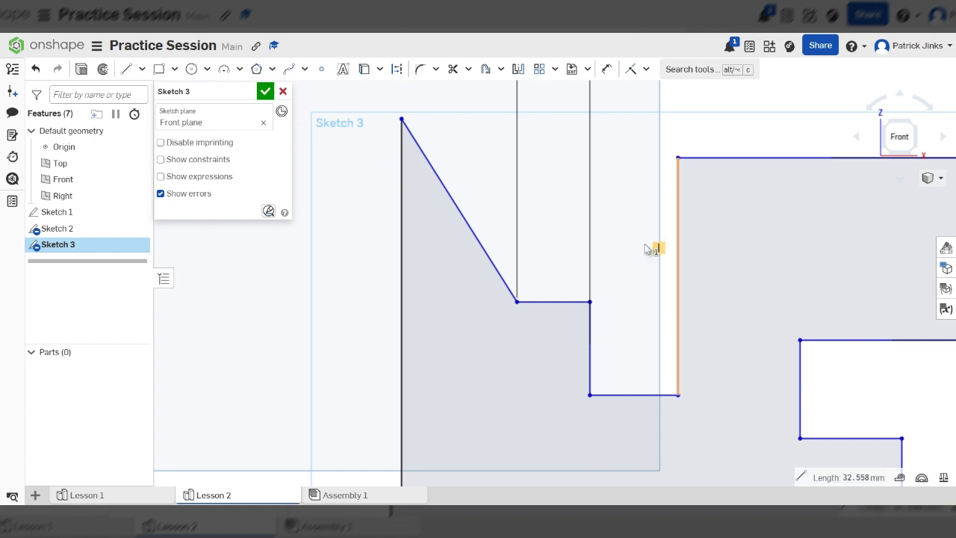
left_click(473, 231)
scroll(472, 229, "down", 1)
scroll(473, 231, "down", 3)
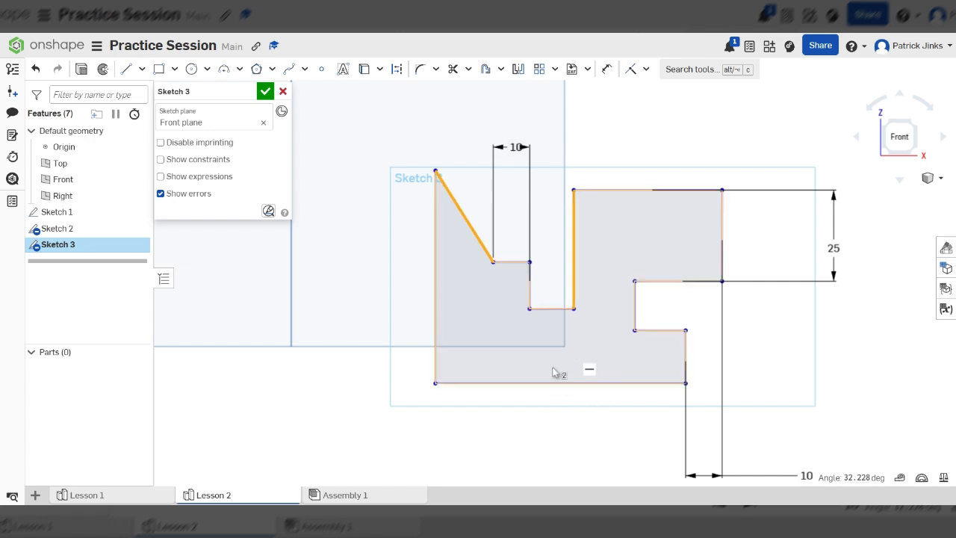
left_click(510, 455)
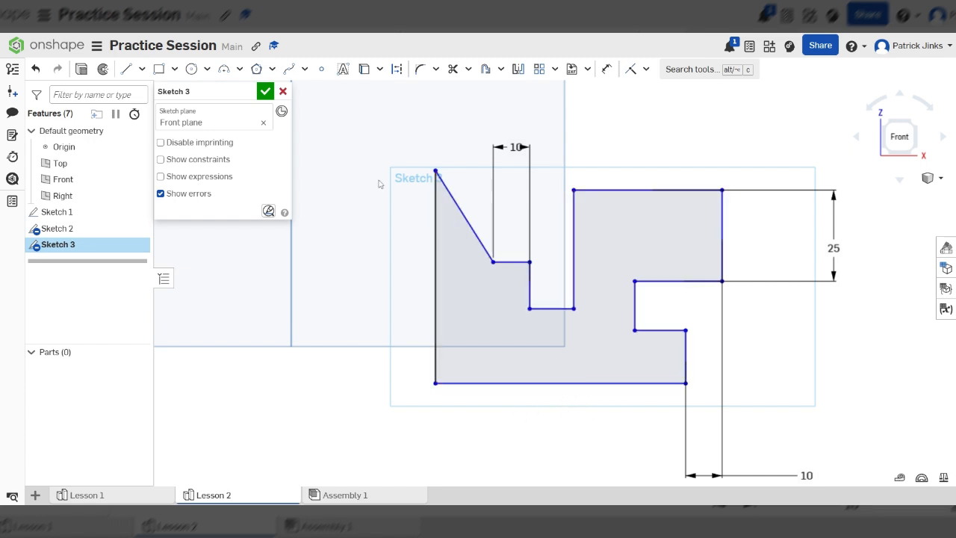
Try to dimension between the long vertical edge and the sloped line, and undo the attempt
left_click(606, 69)
scroll(407, 236, "up", 3)
left_click(455, 241)
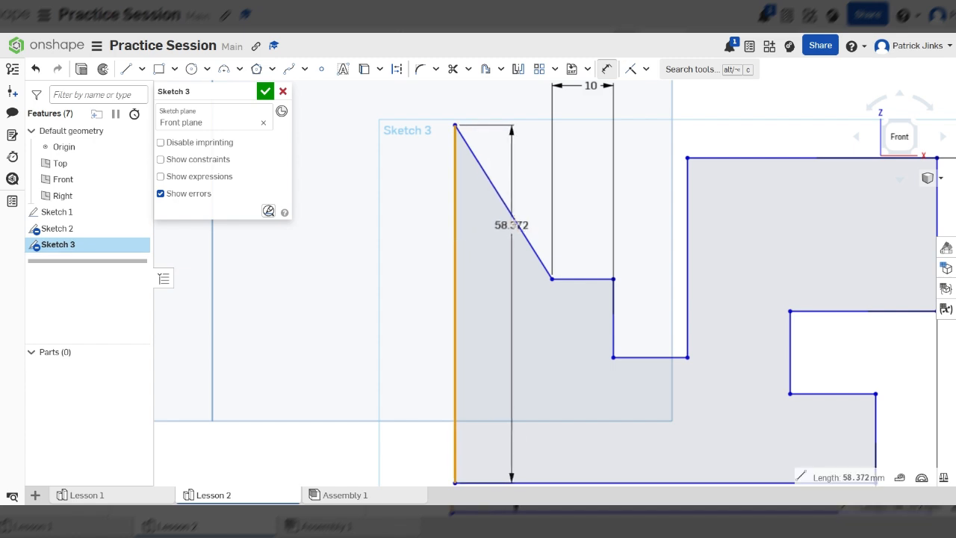
left_click(518, 223)
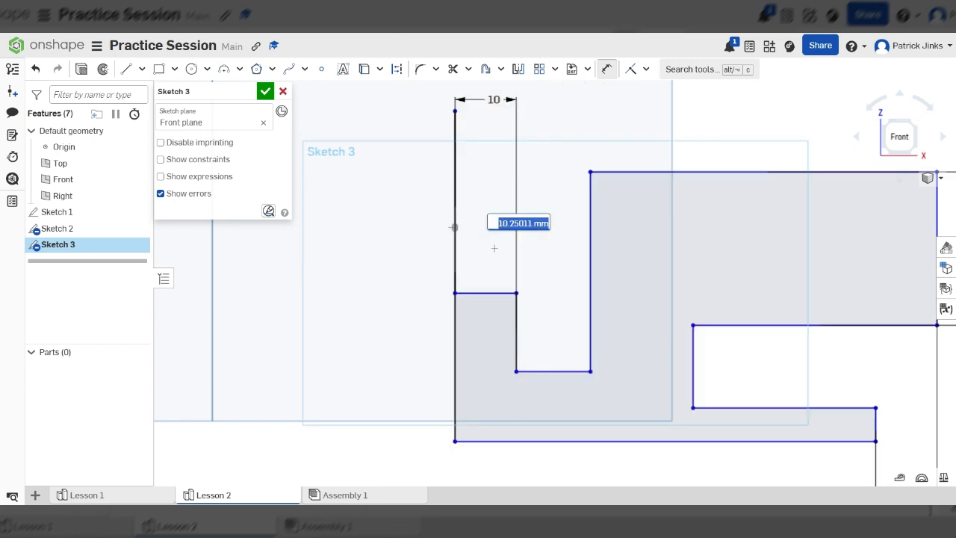
key("Escape")
scroll(455, 263, "down", 3)
key("Escape")
key("ctrl+z")
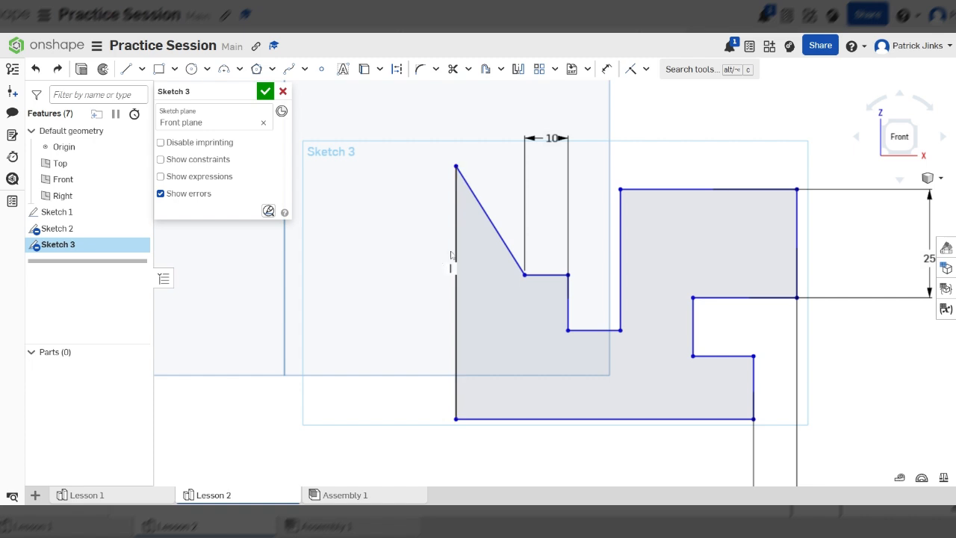
Dimension the angle between the long vertical edge and the sloped line to 40°, placing it inside the profile
left_click(606, 69)
scroll(484, 259, "up", 3)
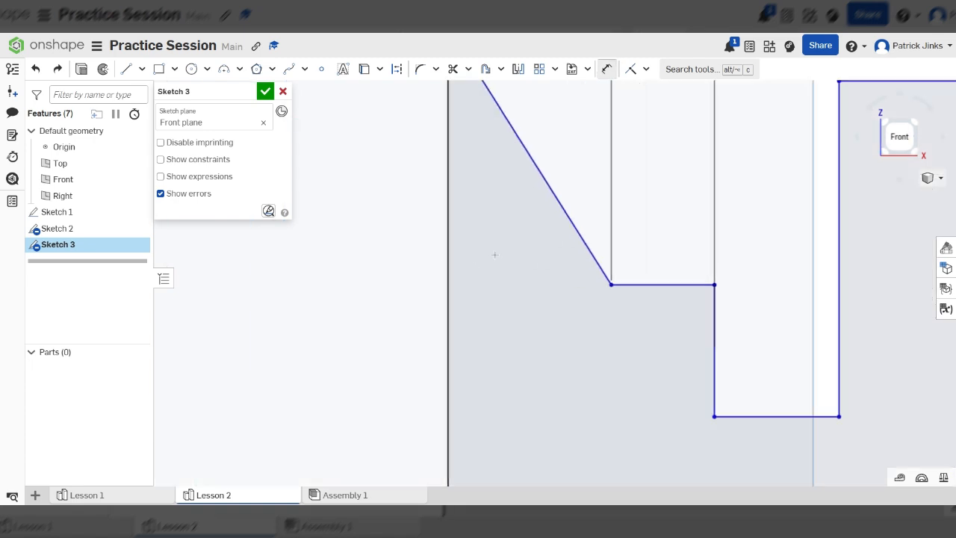
left_click(449, 233)
left_click(557, 198)
scroll(486, 247, "down", 3)
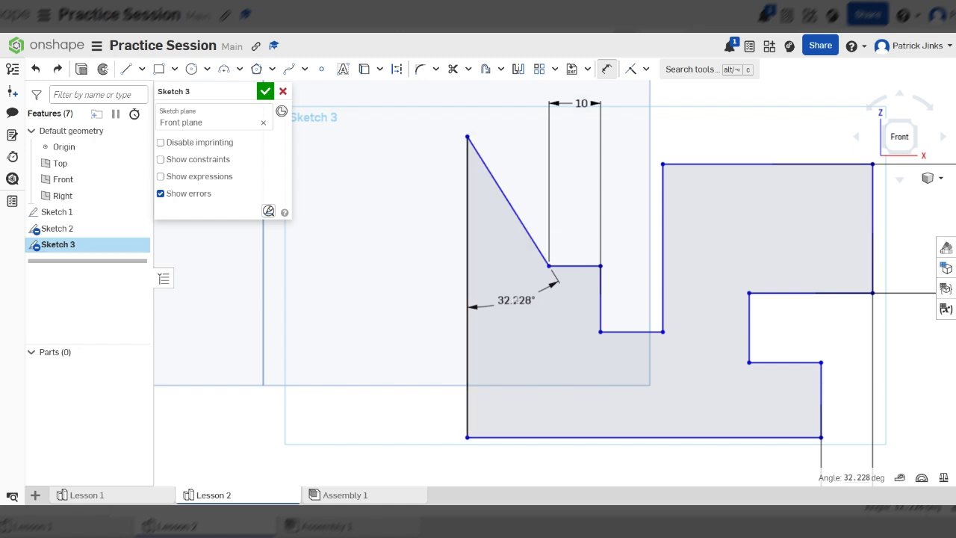
left_click(515, 300)
type("40")
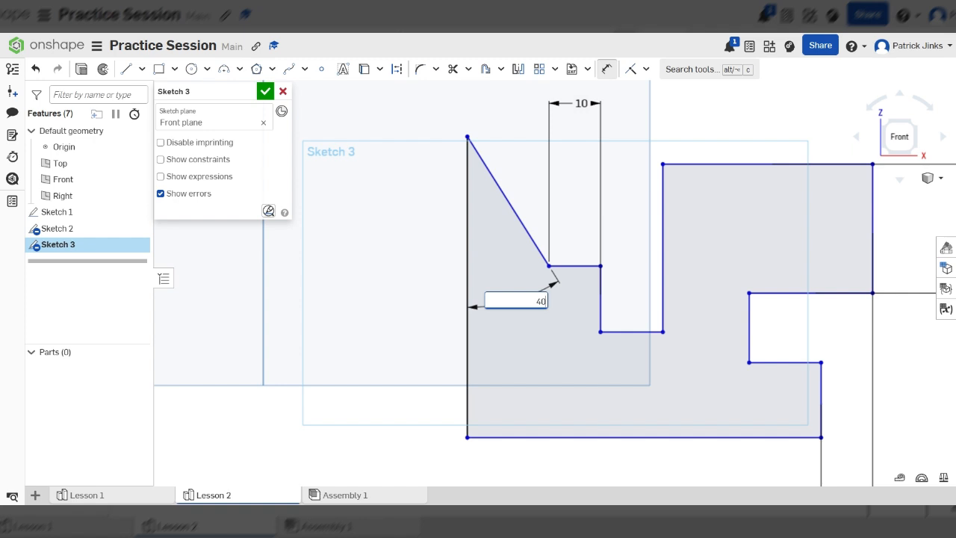
key("Return")
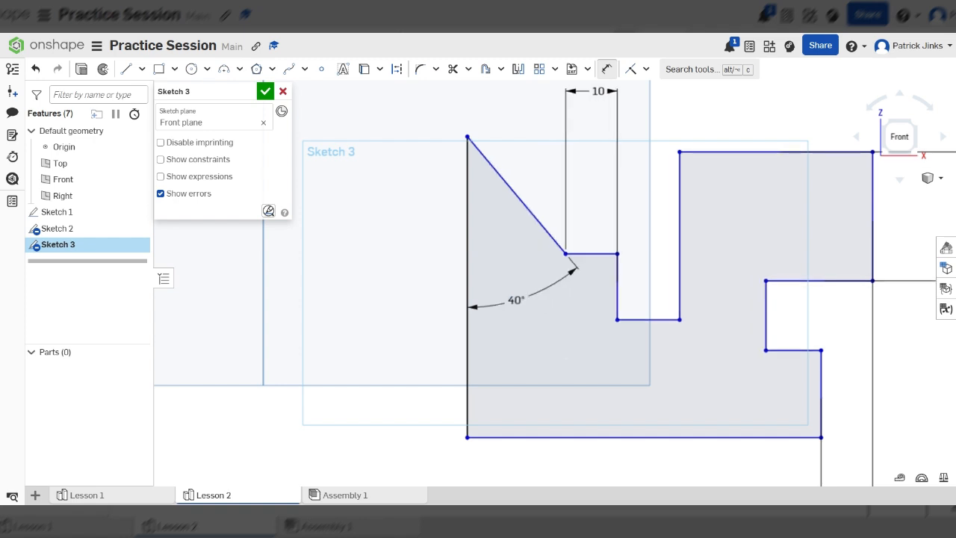
scroll(410, 354, "down", 3)
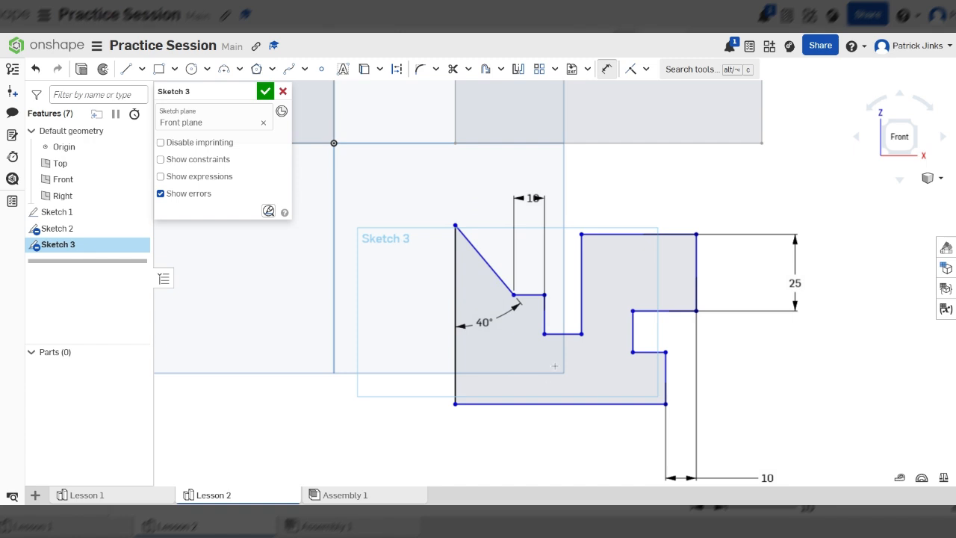
scroll(584, 371, "down", 5)
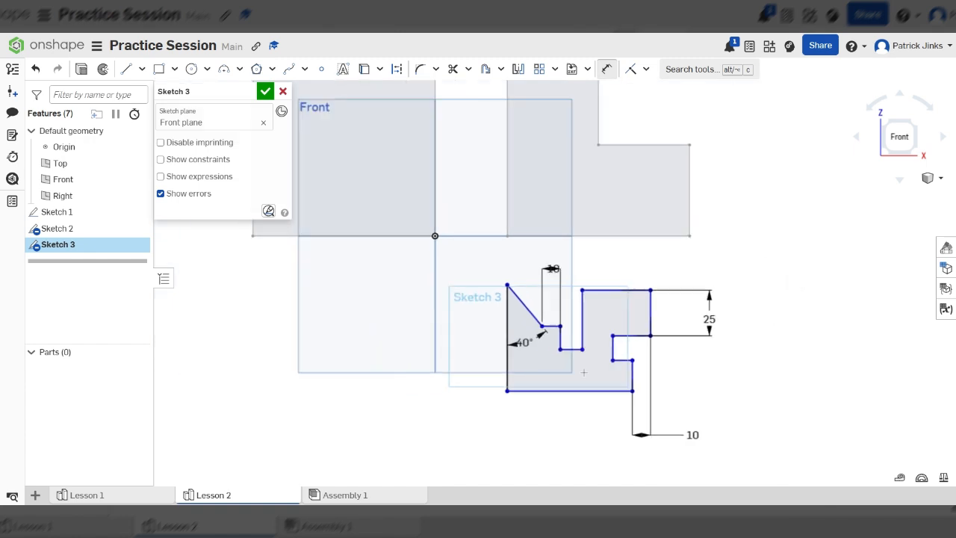
scroll(565, 233, "up", 2)
scroll(647, 233, "down", 2)
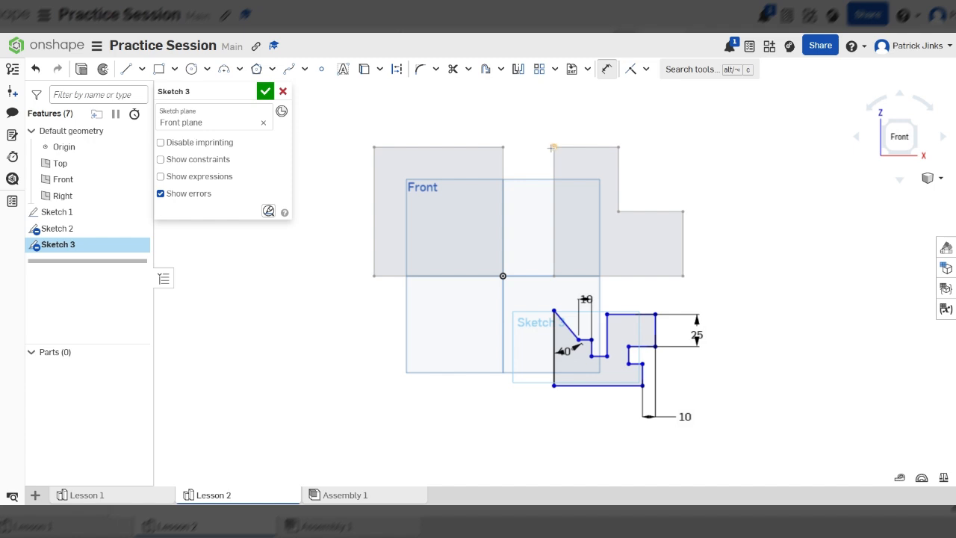
scroll(600, 363, "up", 3)
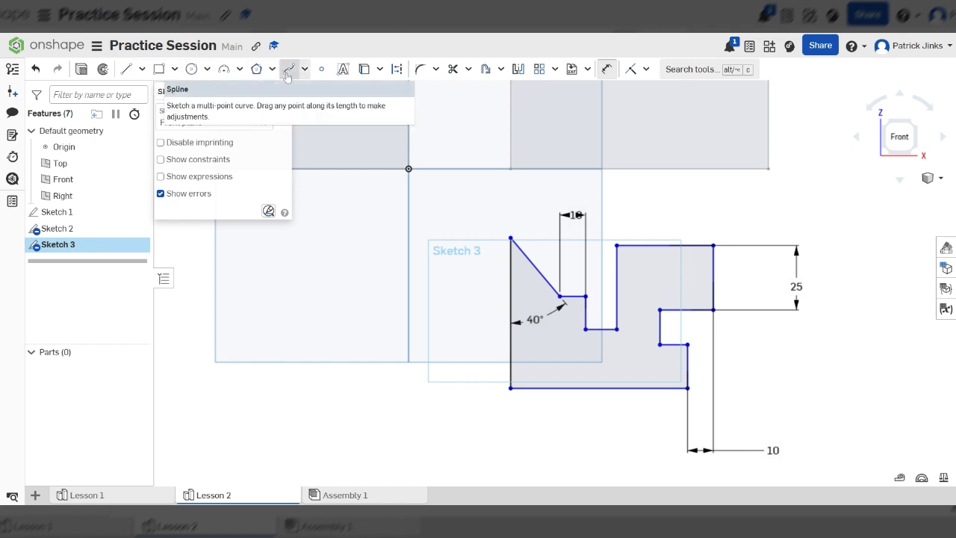
scroll(536, 392, "down", 2)
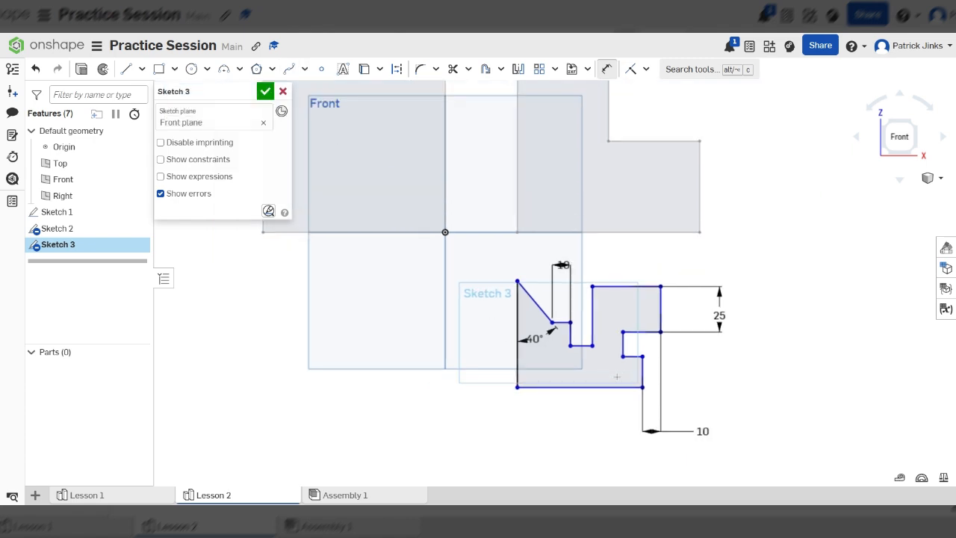
scroll(654, 300, "up", 3)
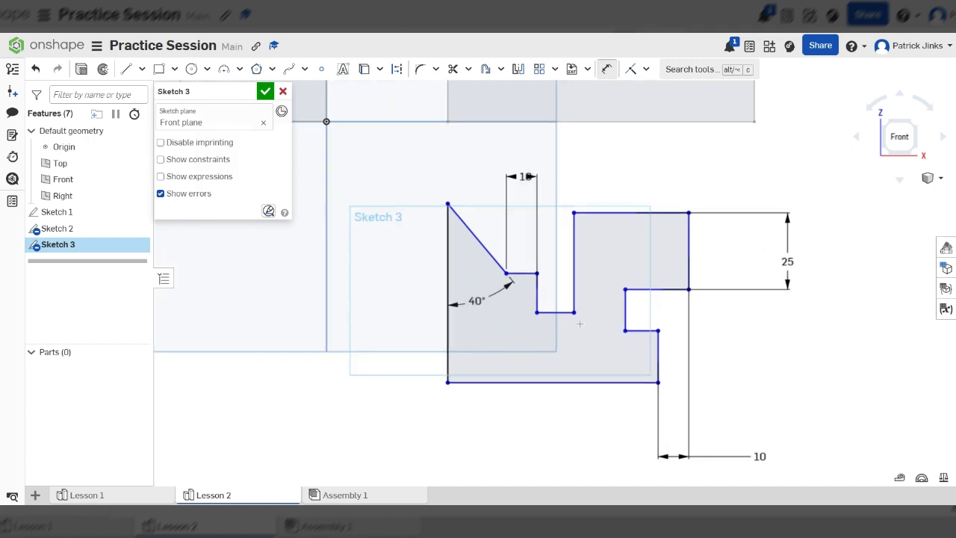
Accept Sketch 3 and start a new solid Extrude with the irregular stepped profile and the L-shaped profile of Sketch 2
left_click(265, 90)
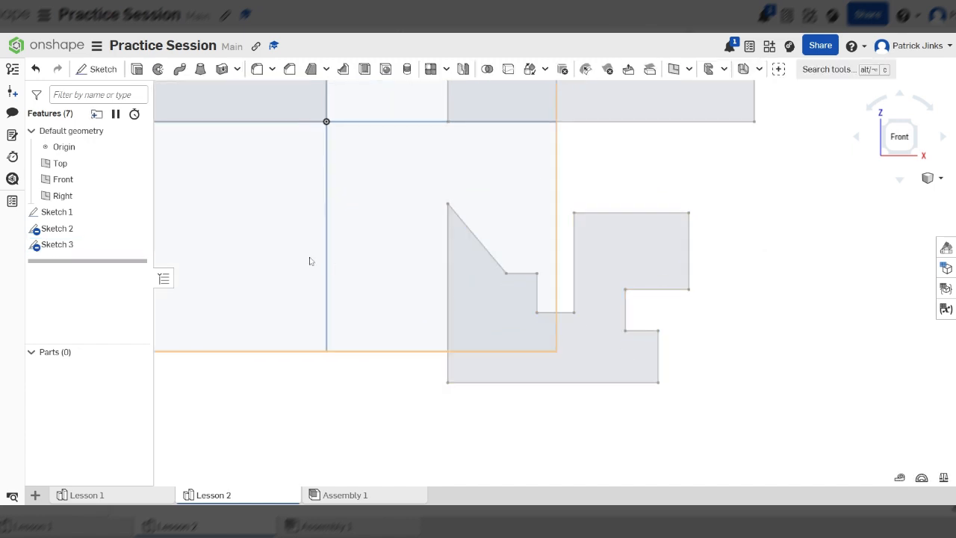
left_click(137, 68)
mouse_move(363, 324)
right_mouse_down()
mouse_move(388, 333)
mouse_move(433, 299)
right_mouse_up()
left_click(437, 302)
left_click(445, 205)
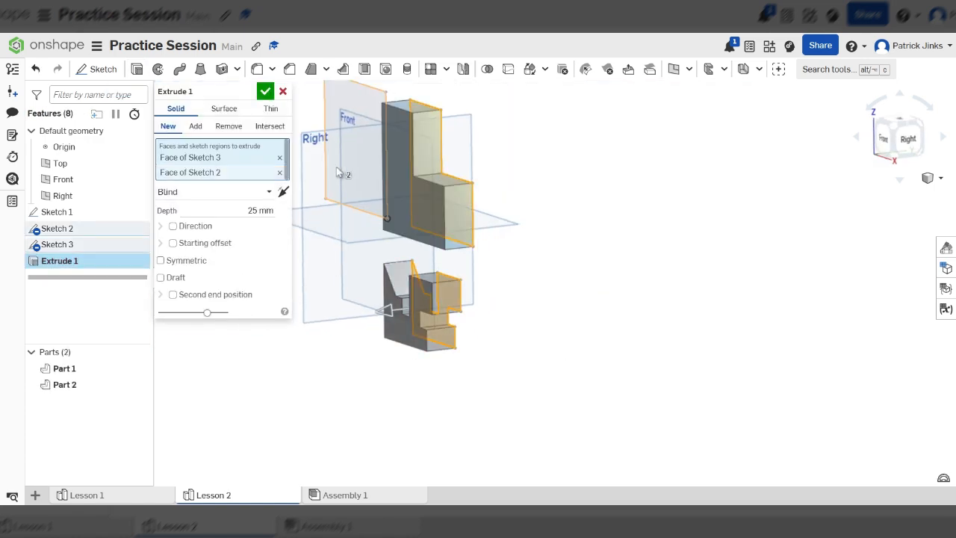
Add the Sketch 1 face to the extrusion and stretch the blind depth of all three profiles to about 69 mm
left_click(336, 167)
left_click_drag(390, 309, 336, 325)
scroll(492, 280, "down", 3)
right_click_drag(480, 294, 500, 298)
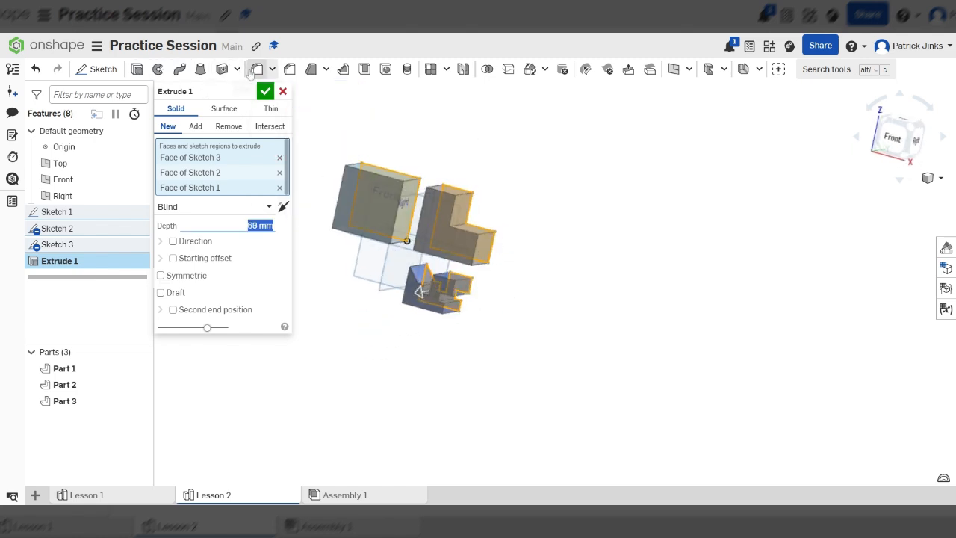